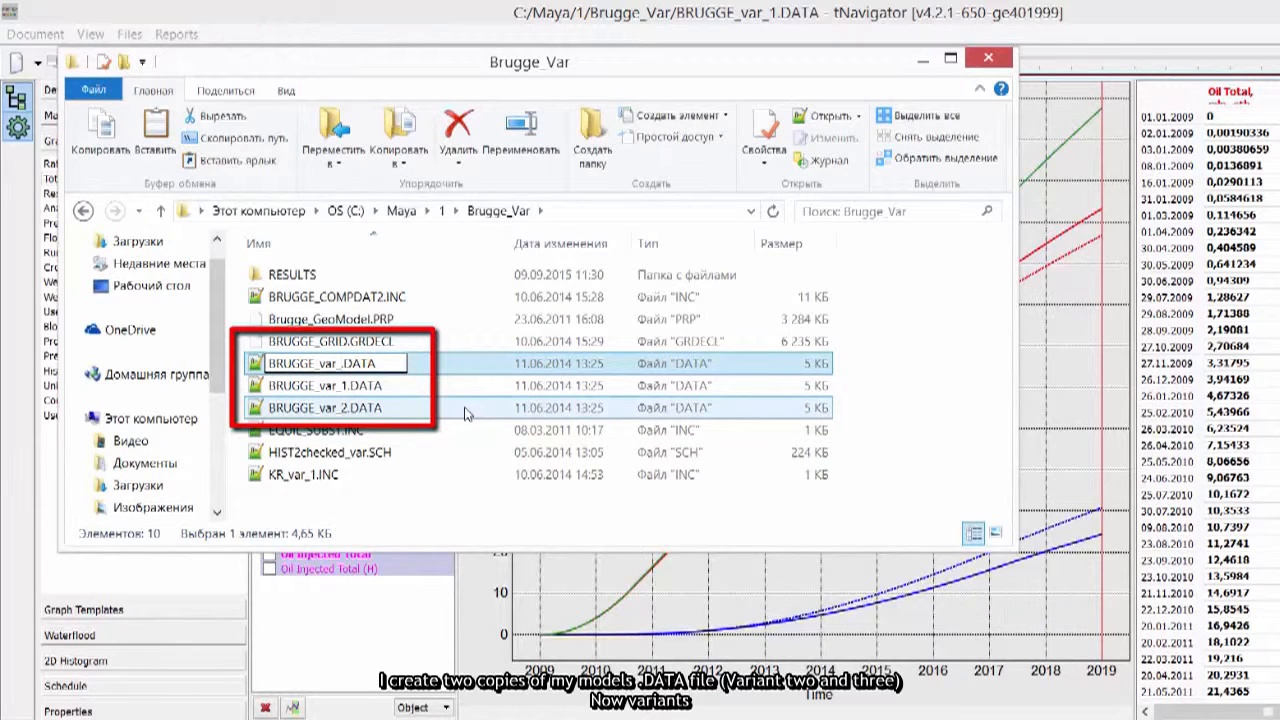
# Rename the new copy of the model's data file as BRUGGE_var_3.DATA.
pyautogui.write('3')
pyautogui.press('Return')
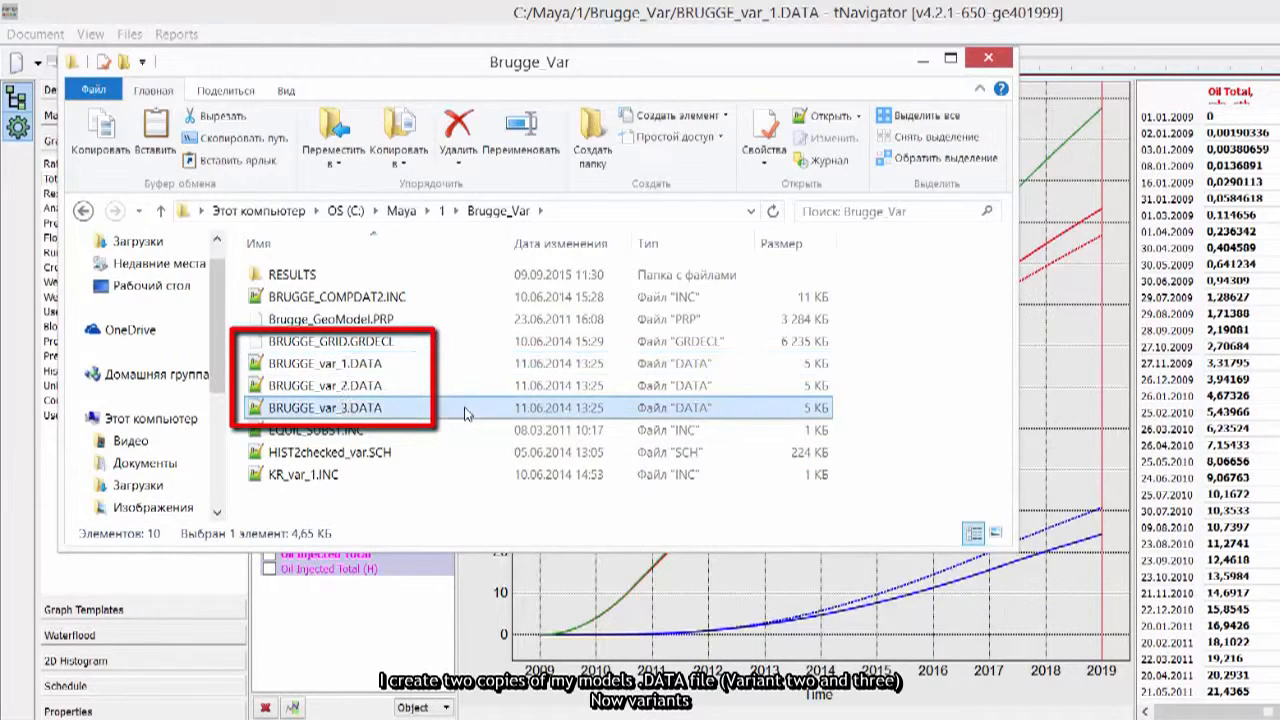
pyautogui.click(391, 368)
pyautogui.click(398, 390)
pyautogui.click(400, 410)
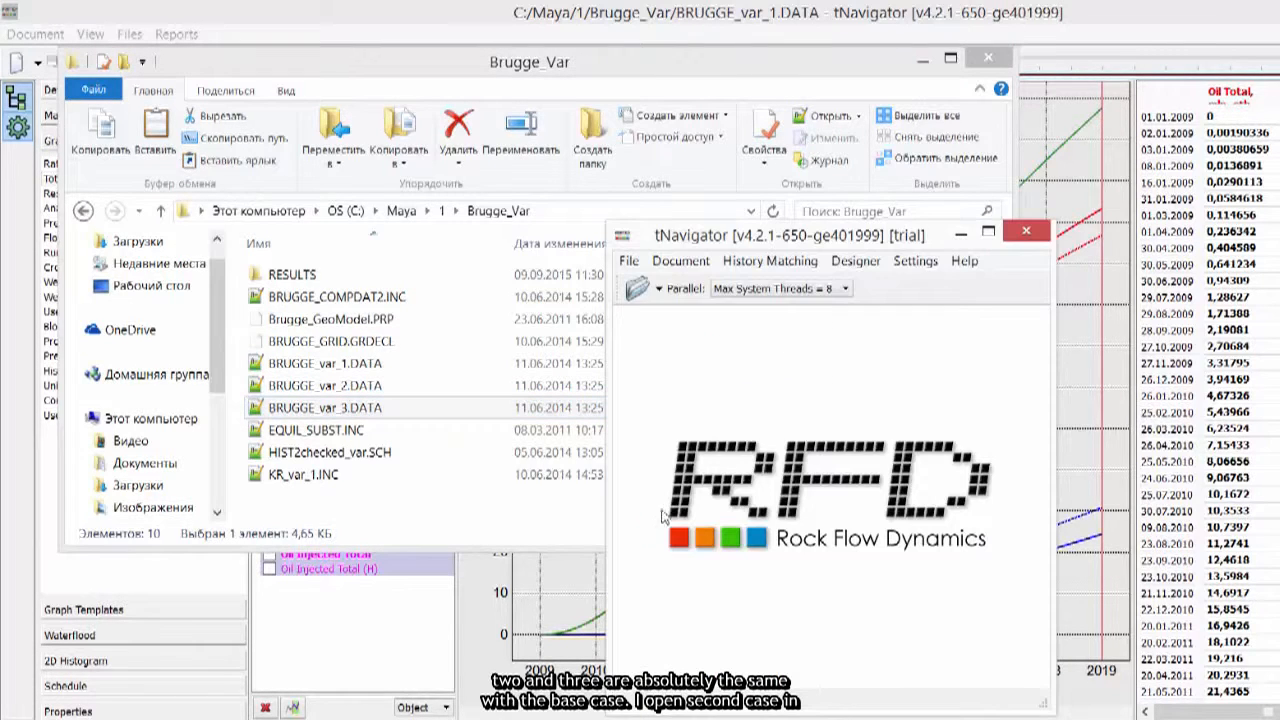
# Switch to tNavigator and open the model BRUGGE_var_2.DATA from the Brugge_Var folder.
pyautogui.click(628, 260)
pyautogui.click(638, 292)
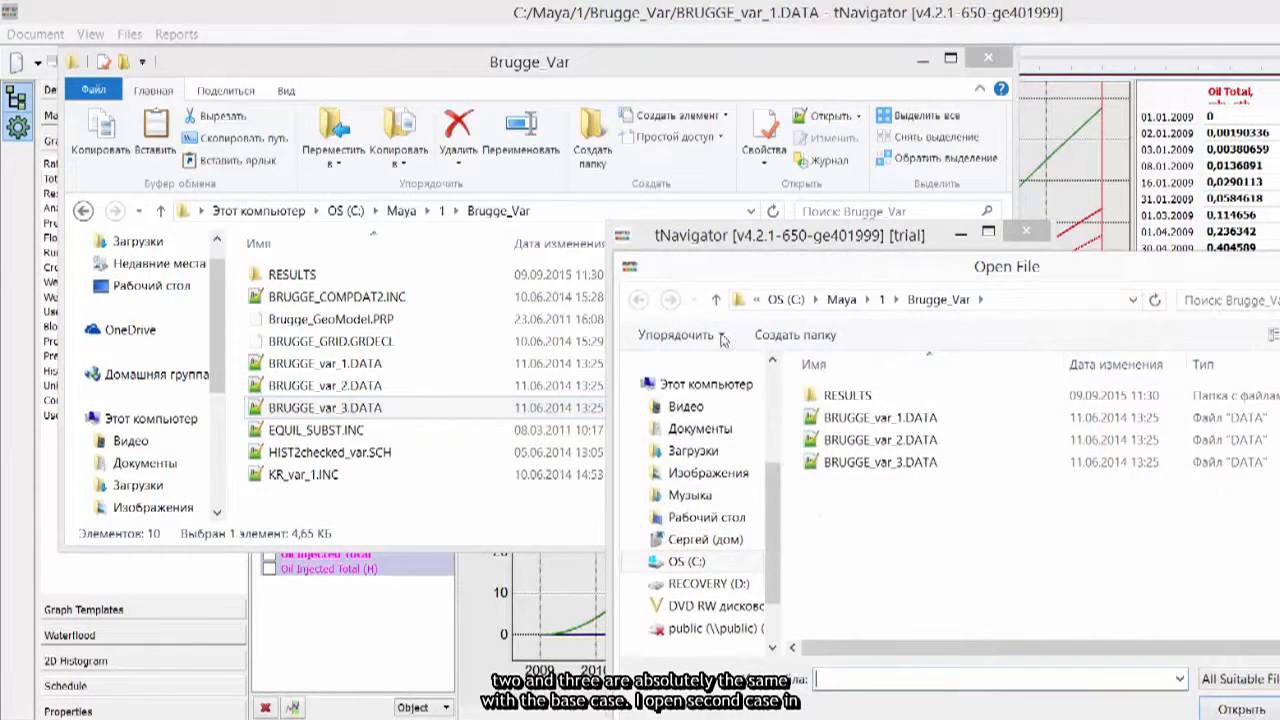
pyautogui.click(876, 438)
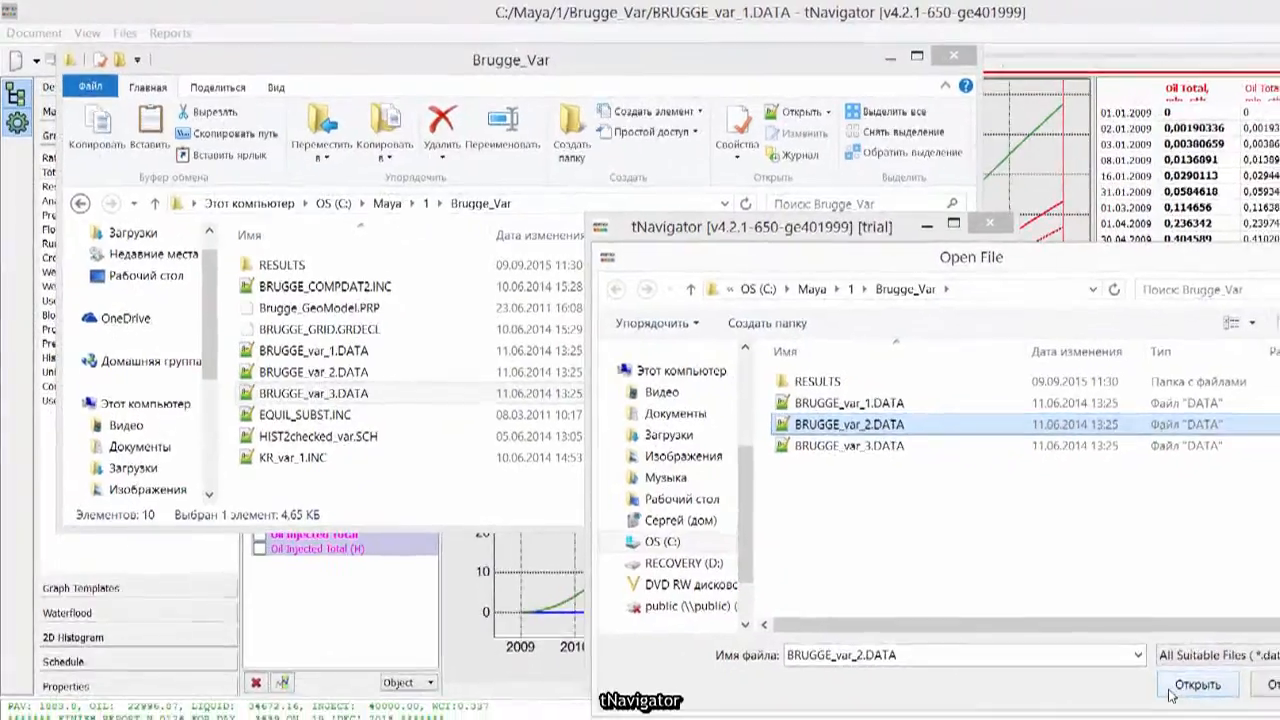
pyautogui.click(1210, 704)
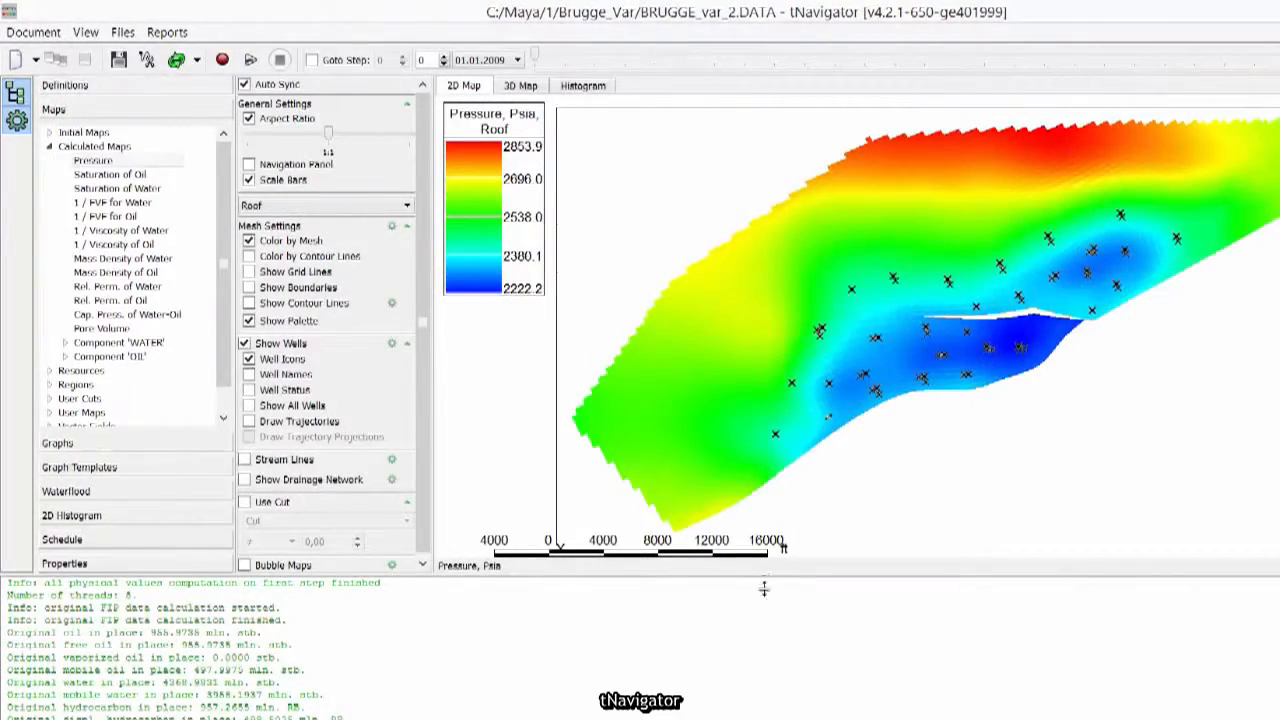
# In variant 2's water-oil relative permeability table, move curve points to raise RP Water at lower saturations and reduce RP Oil.
pyautogui.moveTo(764, 590); pyautogui.dragTo(748, 704)
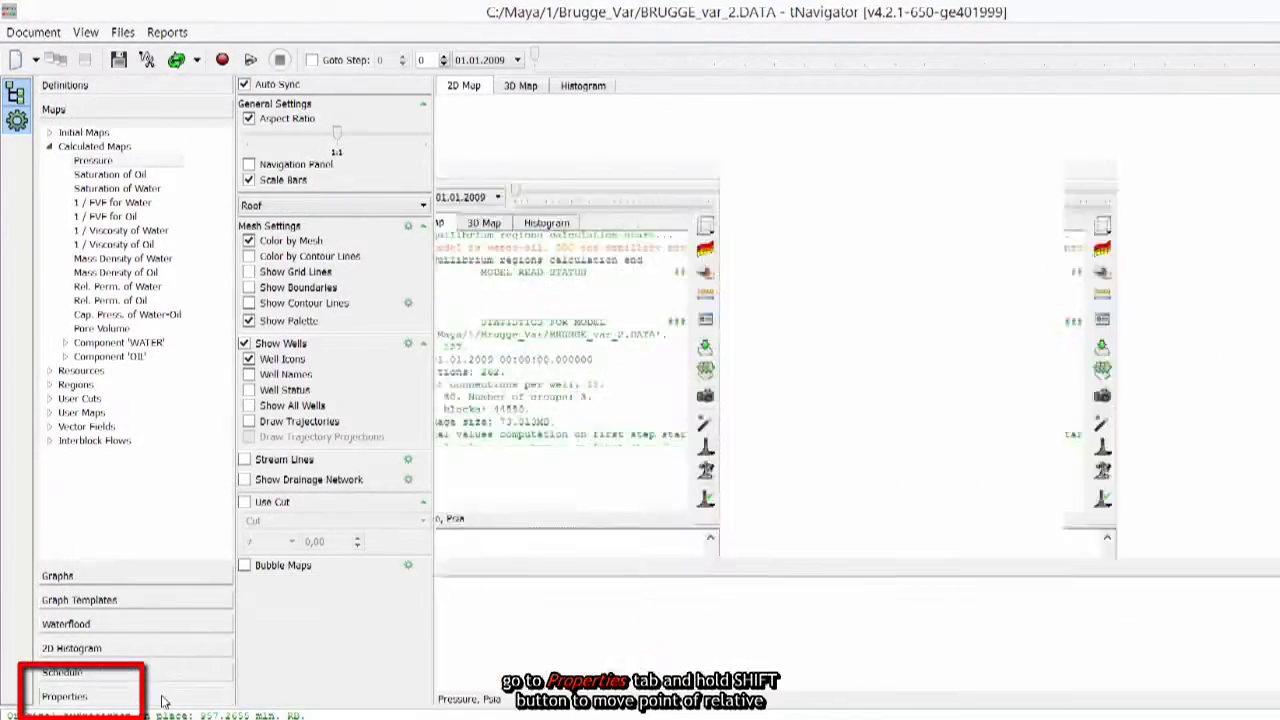
pyautogui.click(163, 699)
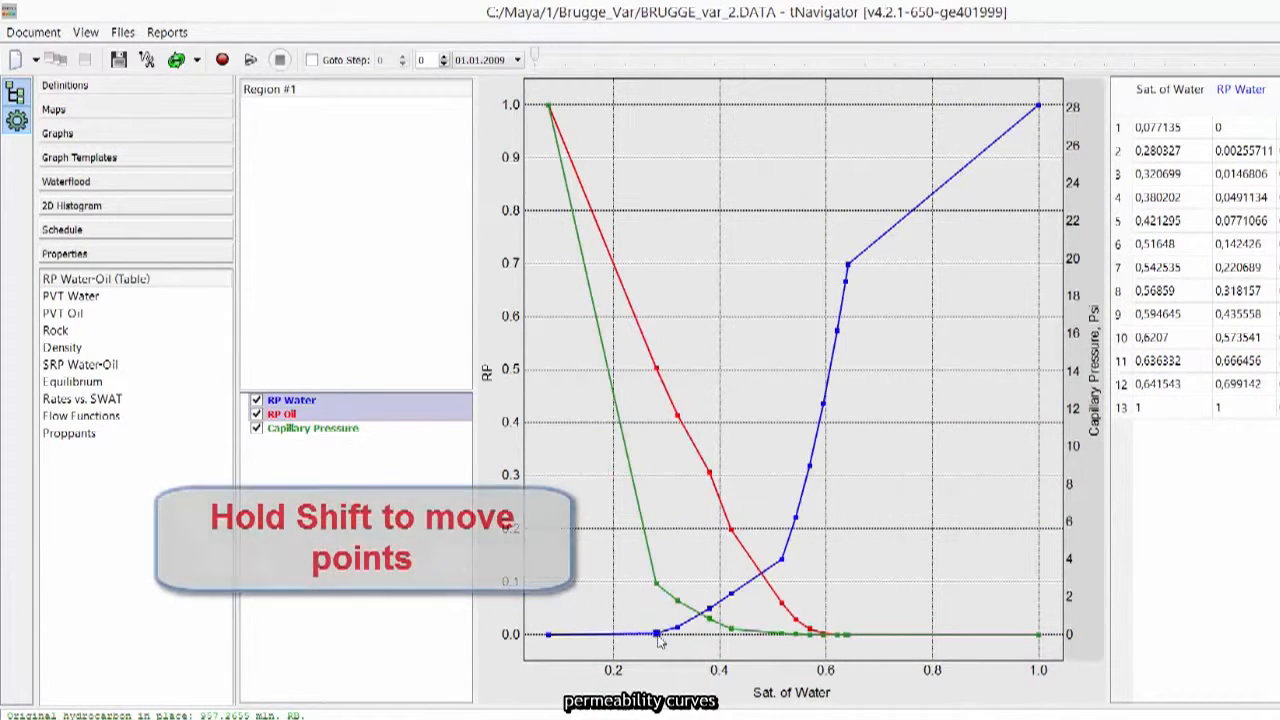
pyautogui.moveTo(657, 634)
pyautogui.mouseDown()
pyautogui.moveTo(600, 636)
pyautogui.moveTo(647, 632)
pyautogui.moveTo(629, 630)
pyautogui.mouseUp()
pyautogui.moveTo(709, 609)
pyautogui.mouseDown()
pyautogui.moveTo(651, 618)
pyautogui.moveTo(701, 591)
pyautogui.mouseUp()
pyautogui.moveTo(630, 417)
pyautogui.mouseDown()
pyautogui.moveTo(617, 474)
pyautogui.moveTo(643, 544)
pyautogui.moveTo(691, 550)
pyautogui.moveTo(680, 572)
pyautogui.mouseUp()
pyautogui.moveTo(783, 560); pyautogui.dragTo(737, 540)
pyautogui.moveTo(797, 518); pyautogui.dragTo(785, 497)
pyautogui.moveTo(813, 467); pyautogui.dragTo(810, 457)
pyautogui.moveTo(740, 604)
pyautogui.mouseDown()
pyautogui.moveTo(733, 618)
pyautogui.moveTo(769, 627)
pyautogui.mouseUp()
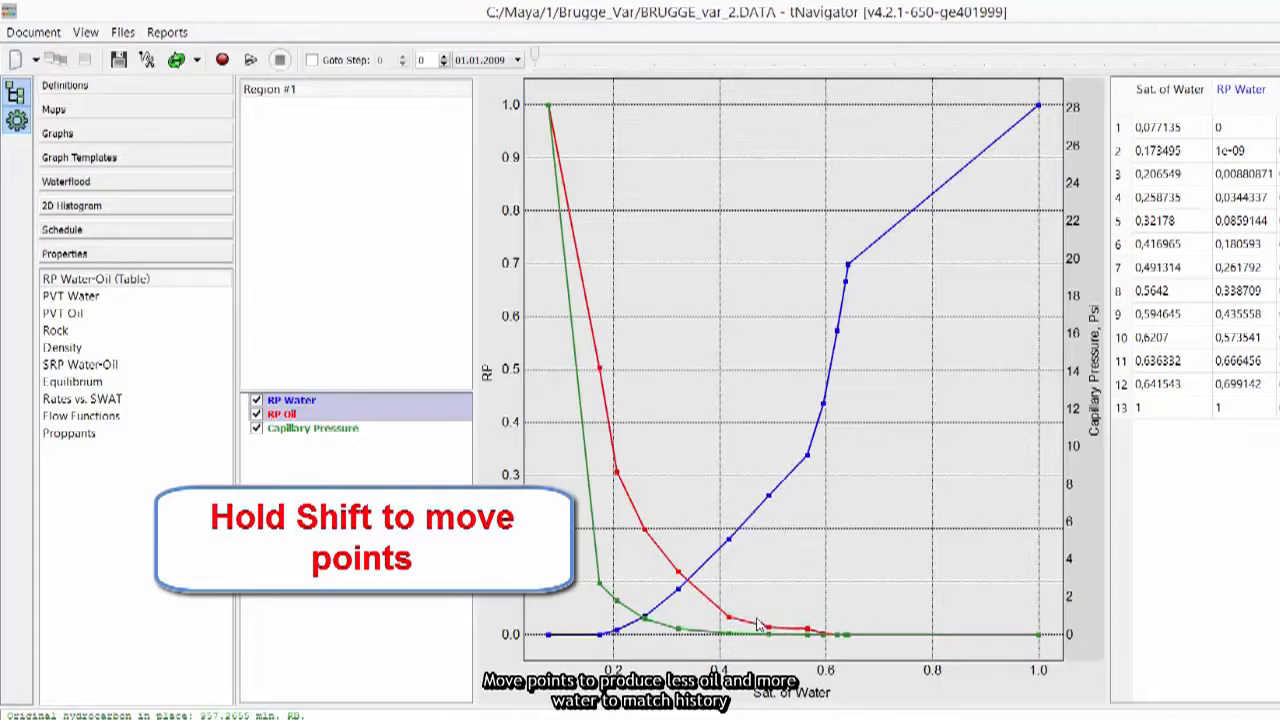
pyautogui.moveTo(643, 528)
pyautogui.mouseDown()
pyautogui.moveTo(638, 545)
pyautogui.moveTo(667, 590)
pyautogui.mouseUp()
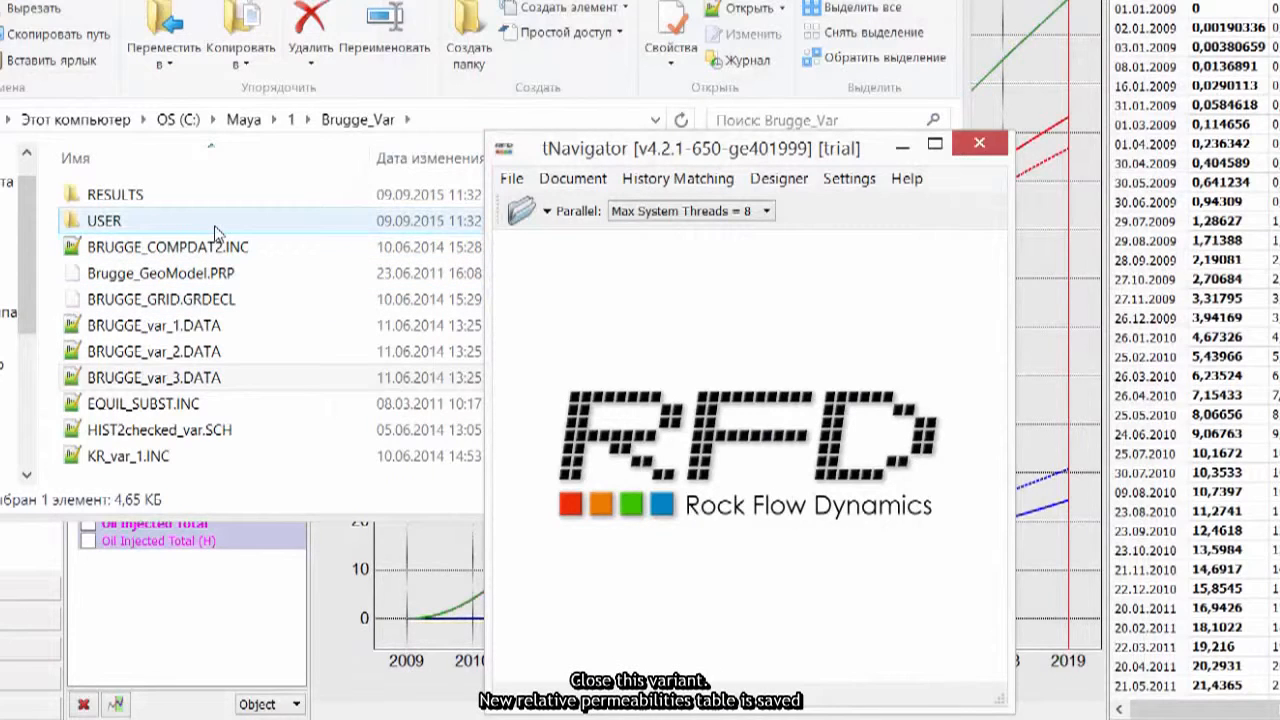
# Switch to File Explorer, review the SWOF table in BRUGGE_var_2_rp.inc from the USER folder, and close the file.
pyautogui.click(216, 221)
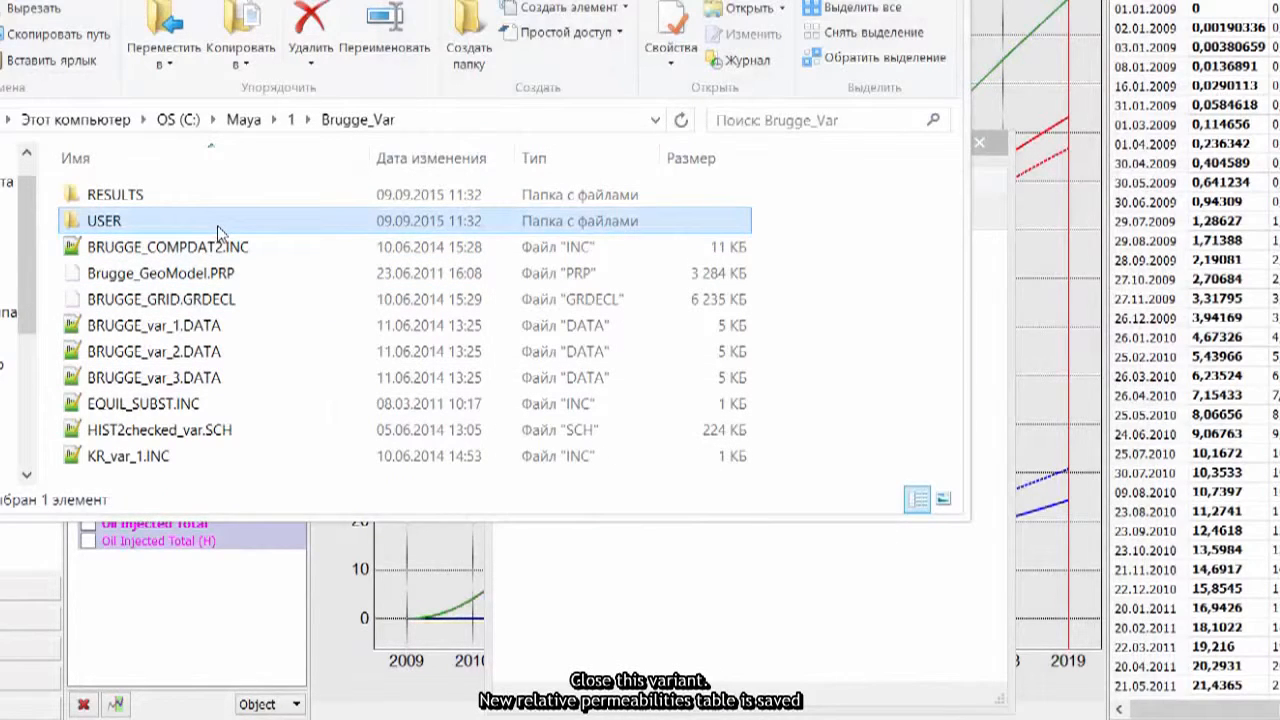
pyautogui.doubleClick(216, 225)
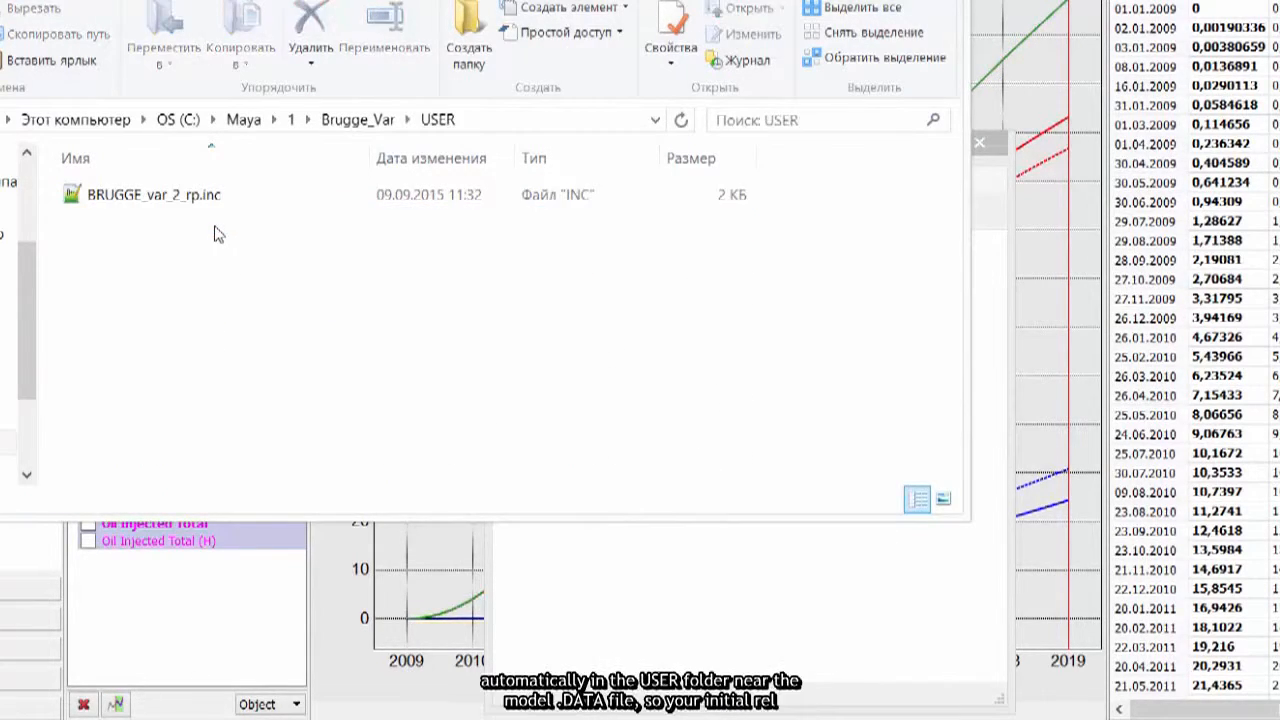
pyautogui.click(210, 208)
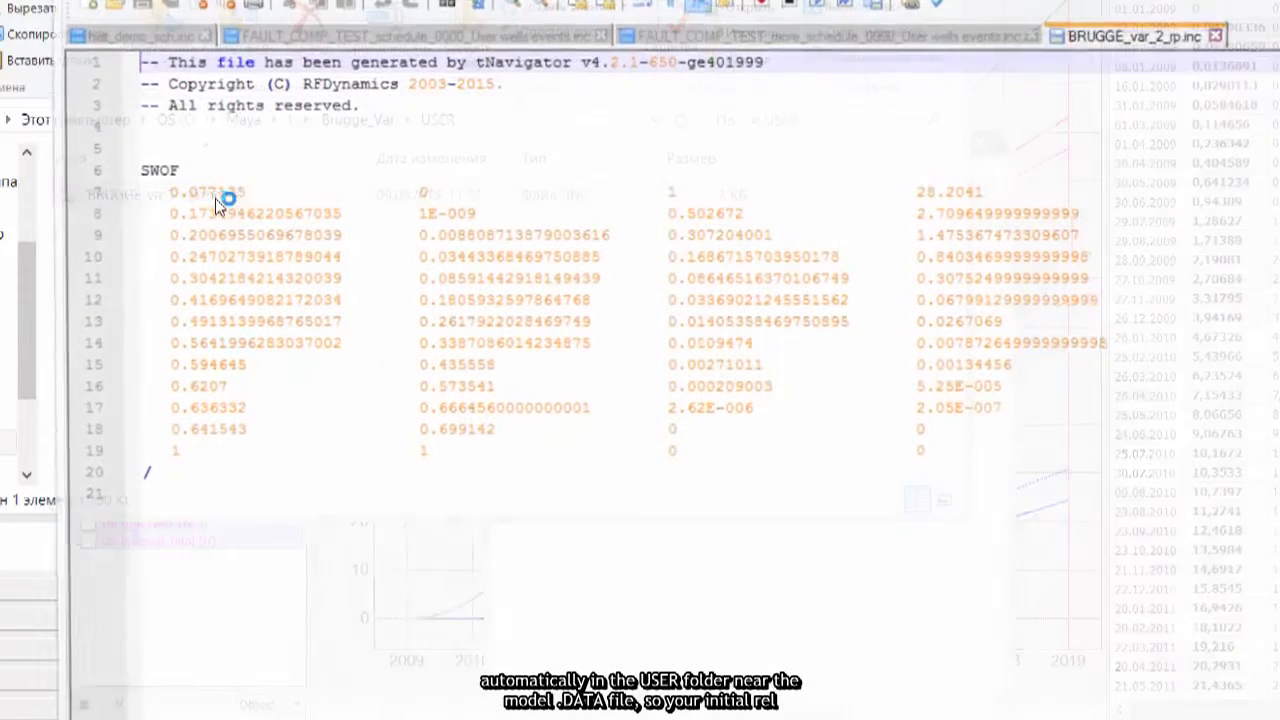
pyautogui.click(285, 515)
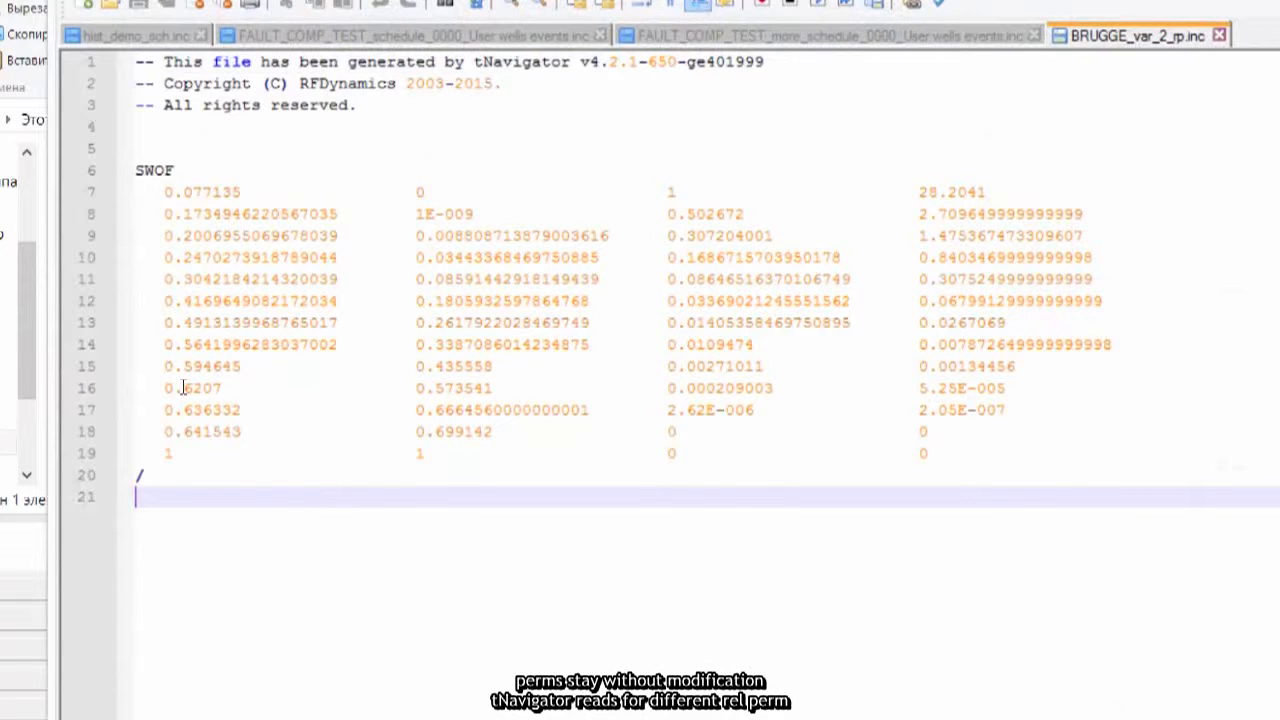
pyautogui.moveTo(183, 388); pyautogui.dragTo(136, 170)
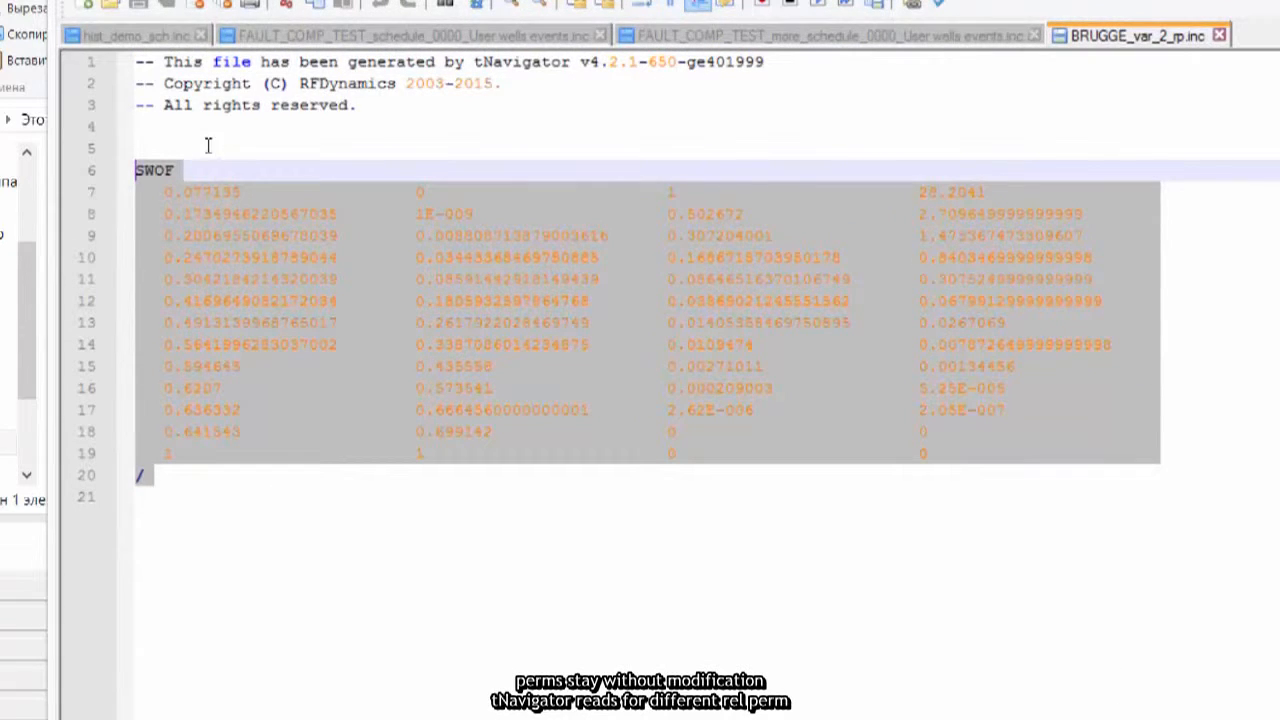
pyautogui.click(313, 147)
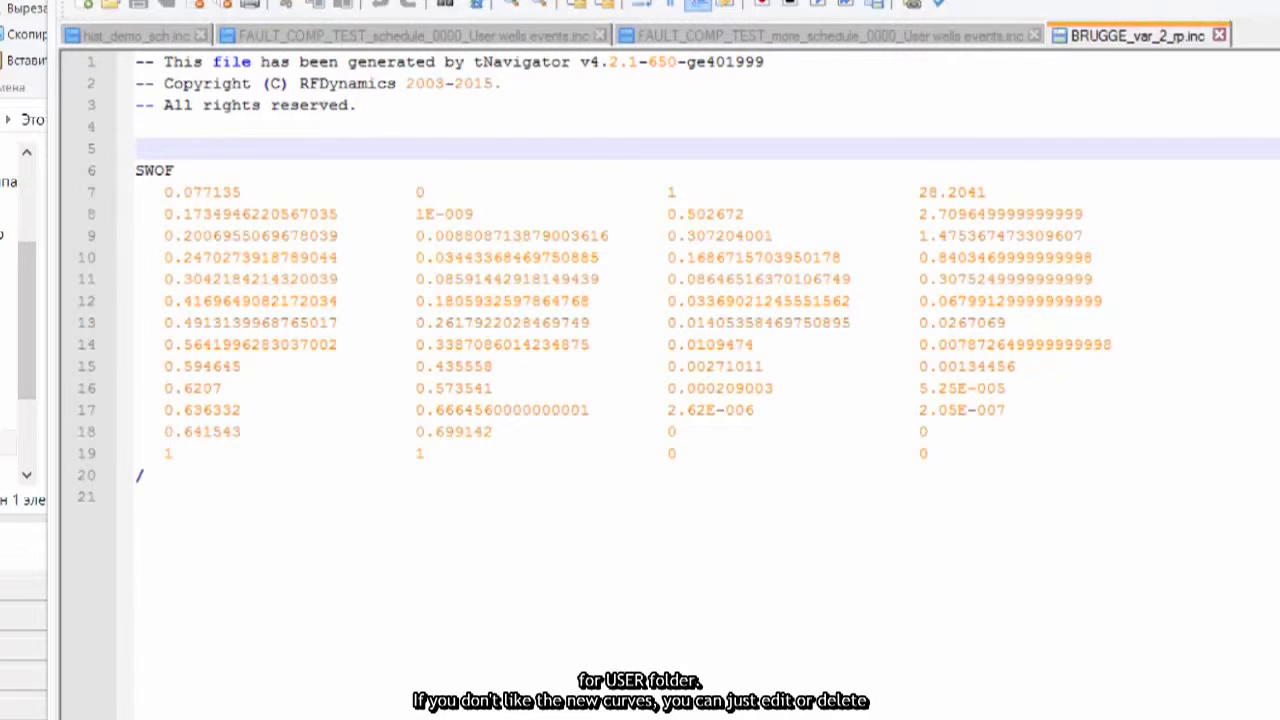
pyautogui.click(1262, 2)
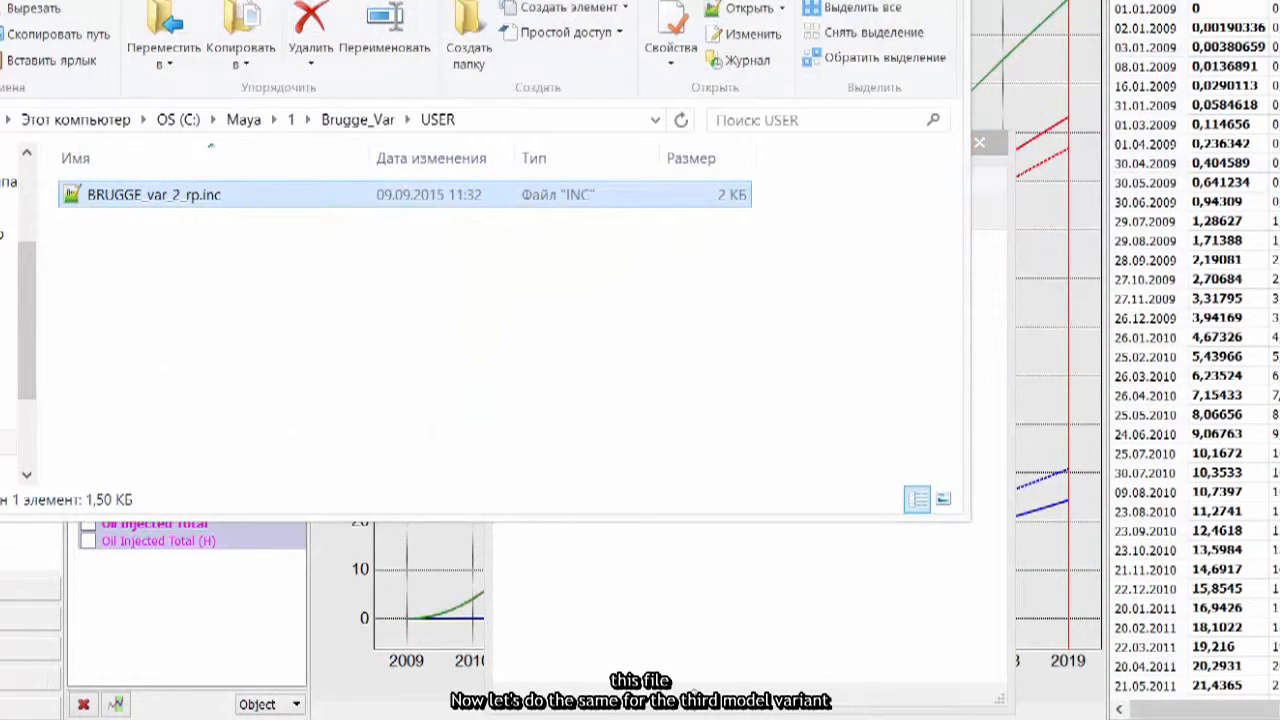
# Switch to tNavigator and open the model BRUGGE_var_3.DATA from the Brugge_Var folder.
pyautogui.click(514, 181)
pyautogui.click(537, 203)
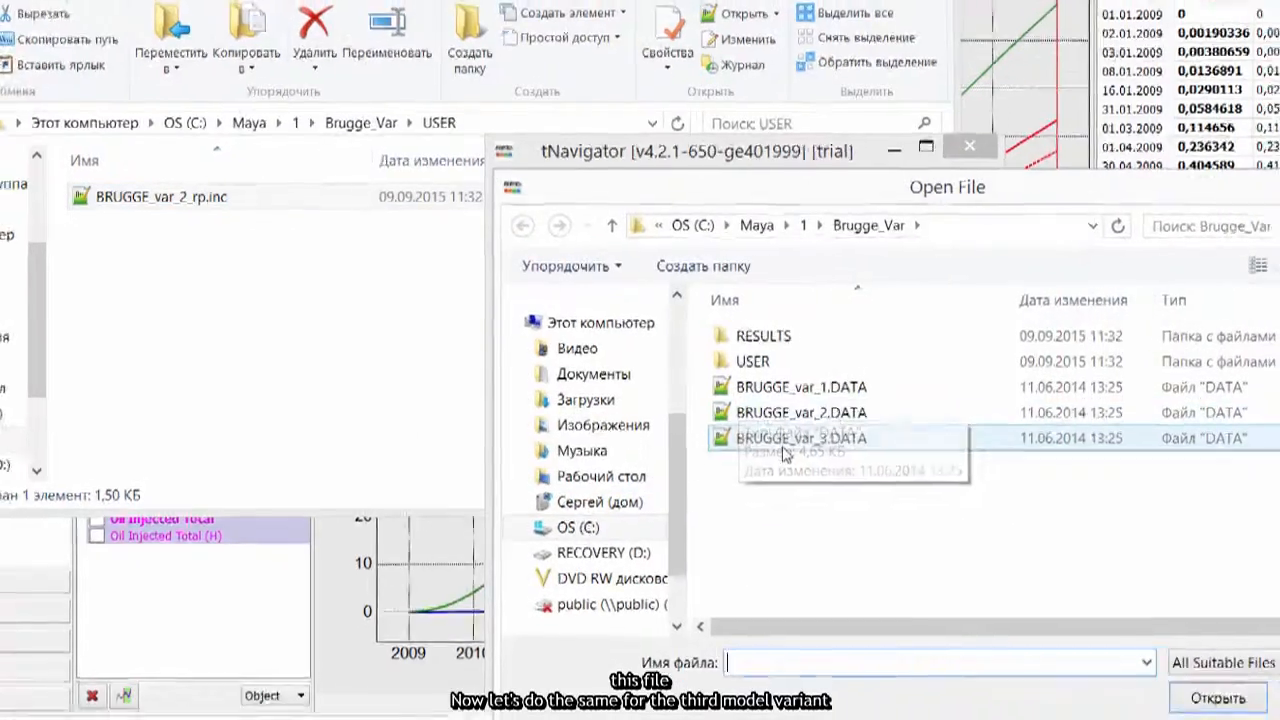
pyautogui.click(785, 440)
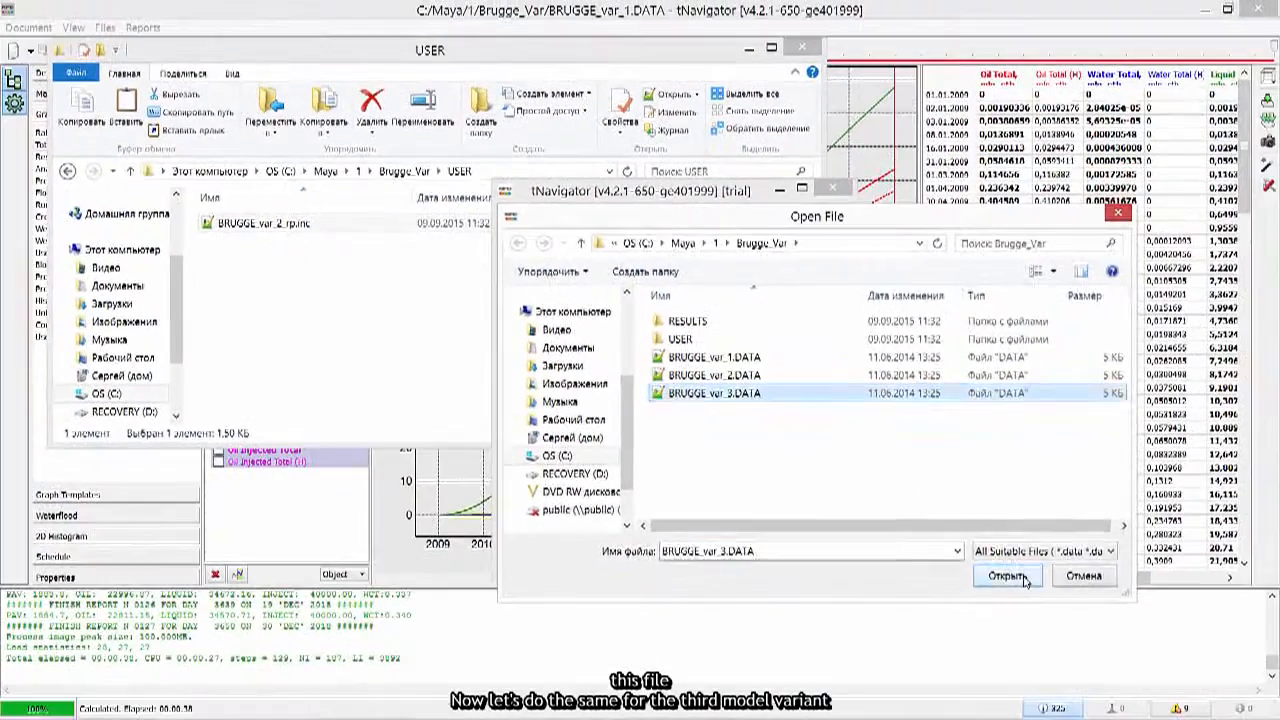
pyautogui.click(995, 573)
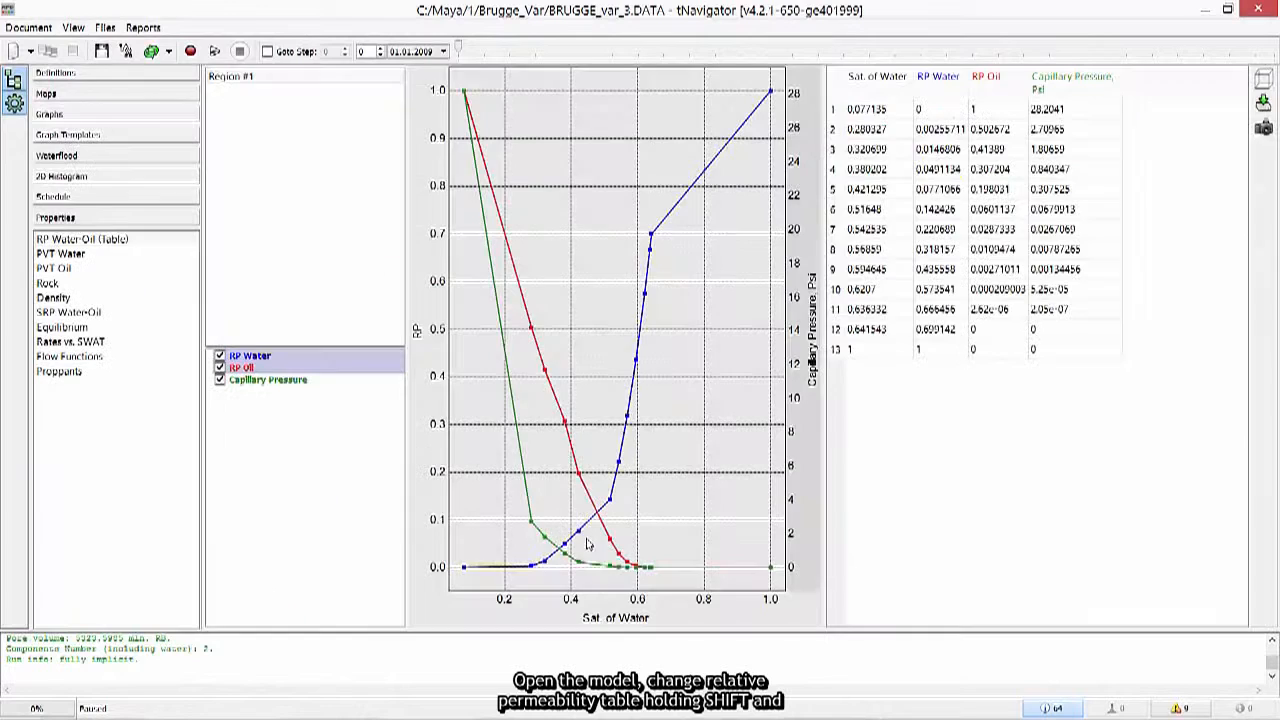
# Lower variant 3's RP Water points to near zero up to about 0.4 saturation, lower its RP Oil points, and close the model.
pyautogui.moveTo(580, 545)
pyautogui.mouseDown()
pyautogui.moveTo(545, 558)
pyautogui.moveTo(557, 577)
pyautogui.moveTo(599, 555)
pyautogui.mouseUp()
pyautogui.moveTo(610, 500); pyautogui.dragTo(619, 506)
pyautogui.moveTo(565, 537); pyautogui.dragTo(562, 558)
pyautogui.moveTo(562, 371); pyautogui.dragTo(555, 421)
pyautogui.moveTo(579, 422); pyautogui.dragTo(579, 474)
pyautogui.moveTo(599, 474); pyautogui.dragTo(591, 533)
pyautogui.moveTo(619, 540); pyautogui.dragTo(605, 543)
pyautogui.moveTo(579, 474); pyautogui.dragTo(573, 494)
pyautogui.click(1267, 11)
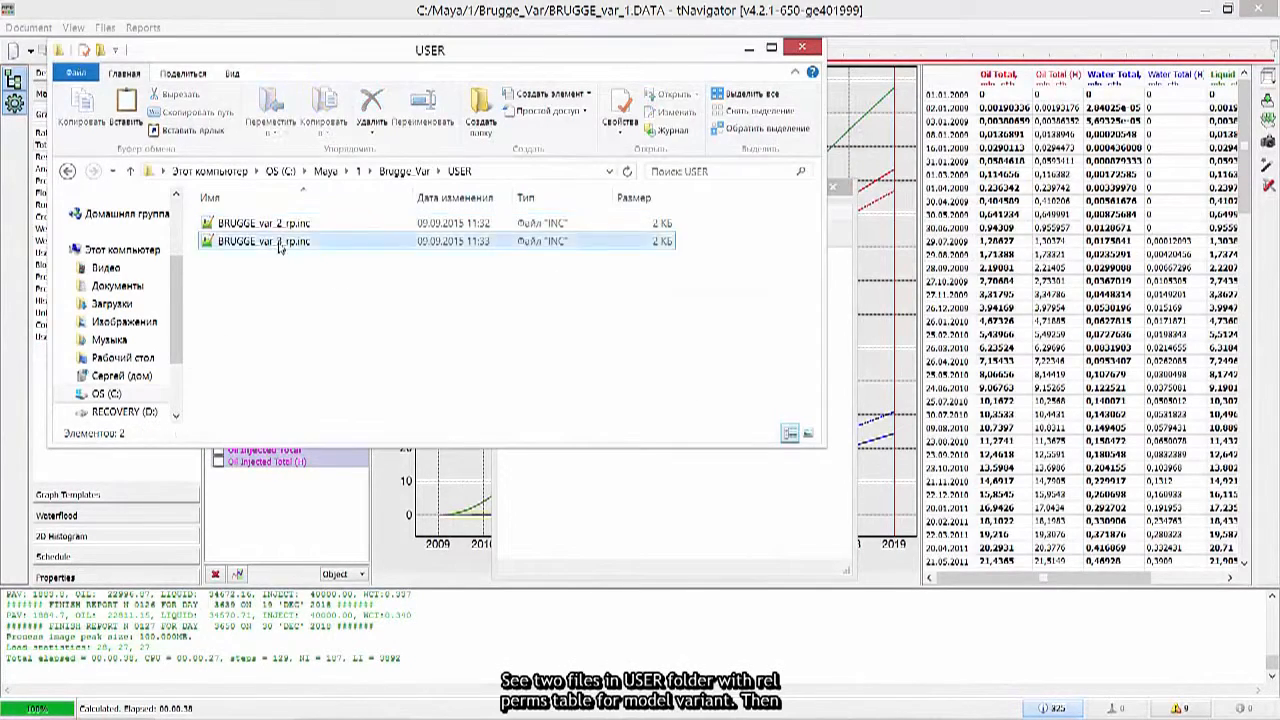
# Switch to File Explorer, review the SWOF table in BRUGGE_var_3_rp.inc from the USER folder, and close the file.
pyautogui.doubleClick(280, 247)
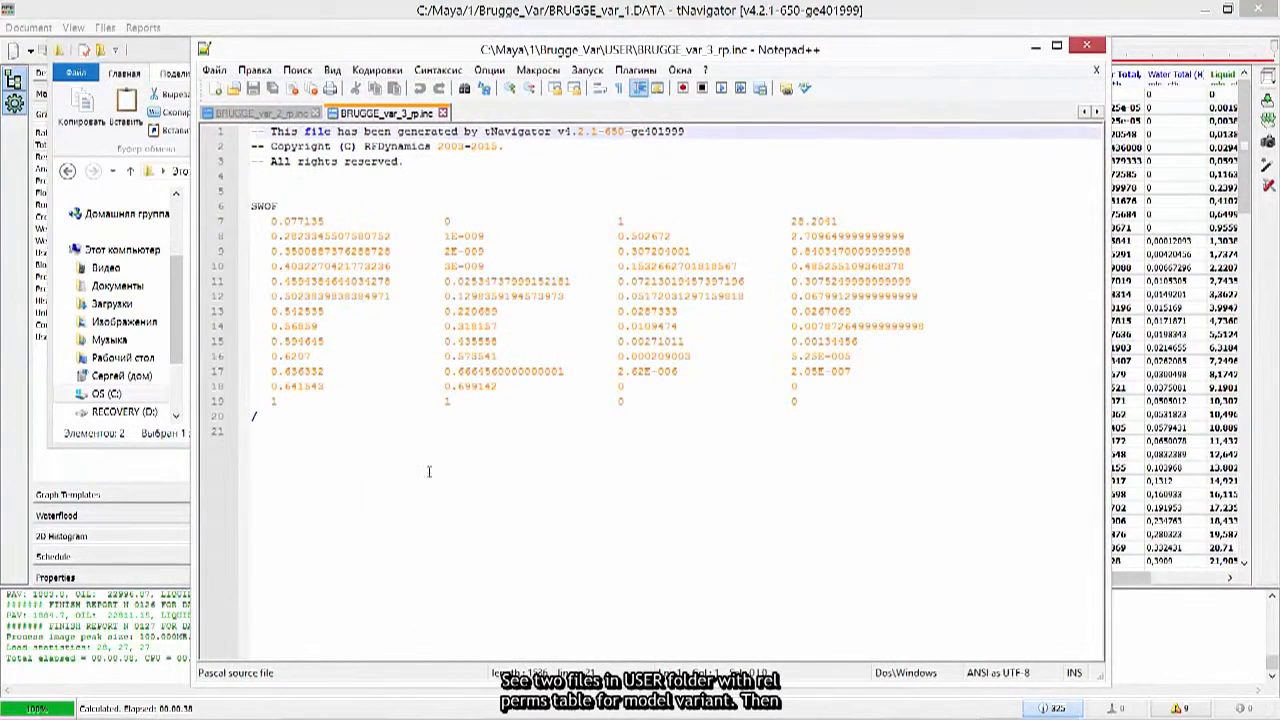
pyautogui.click(428, 471)
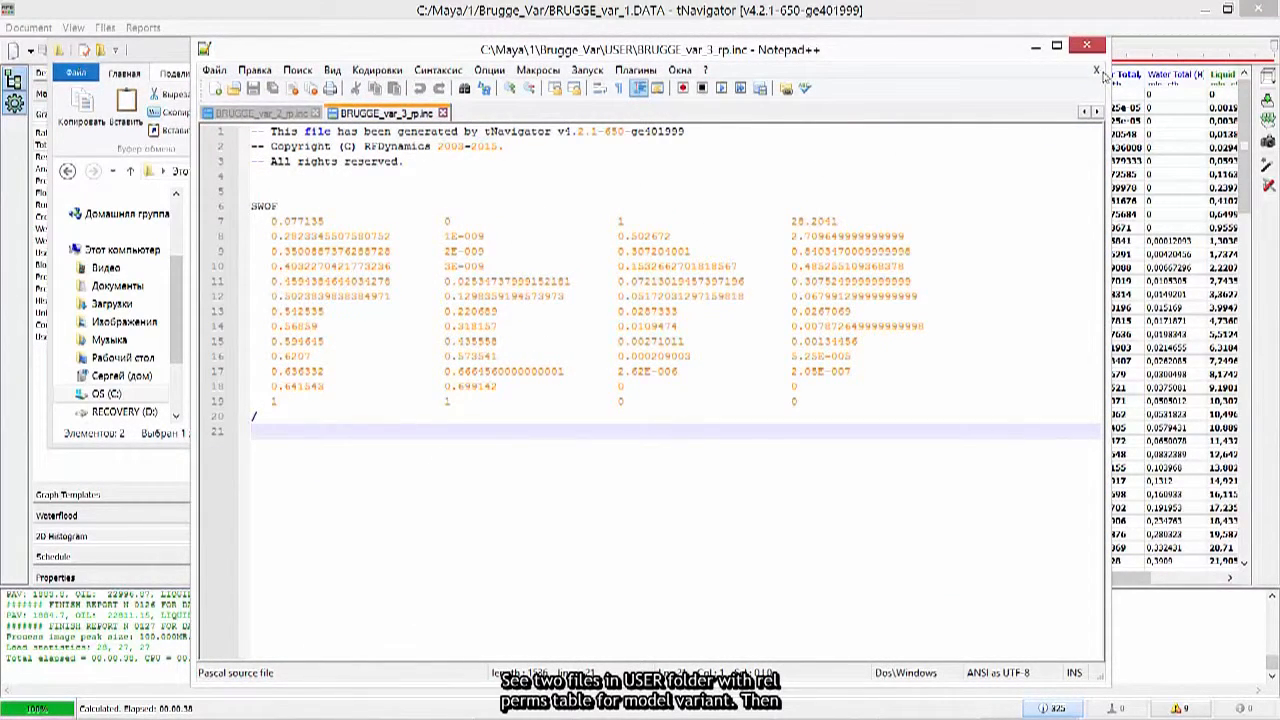
pyautogui.click(1087, 46)
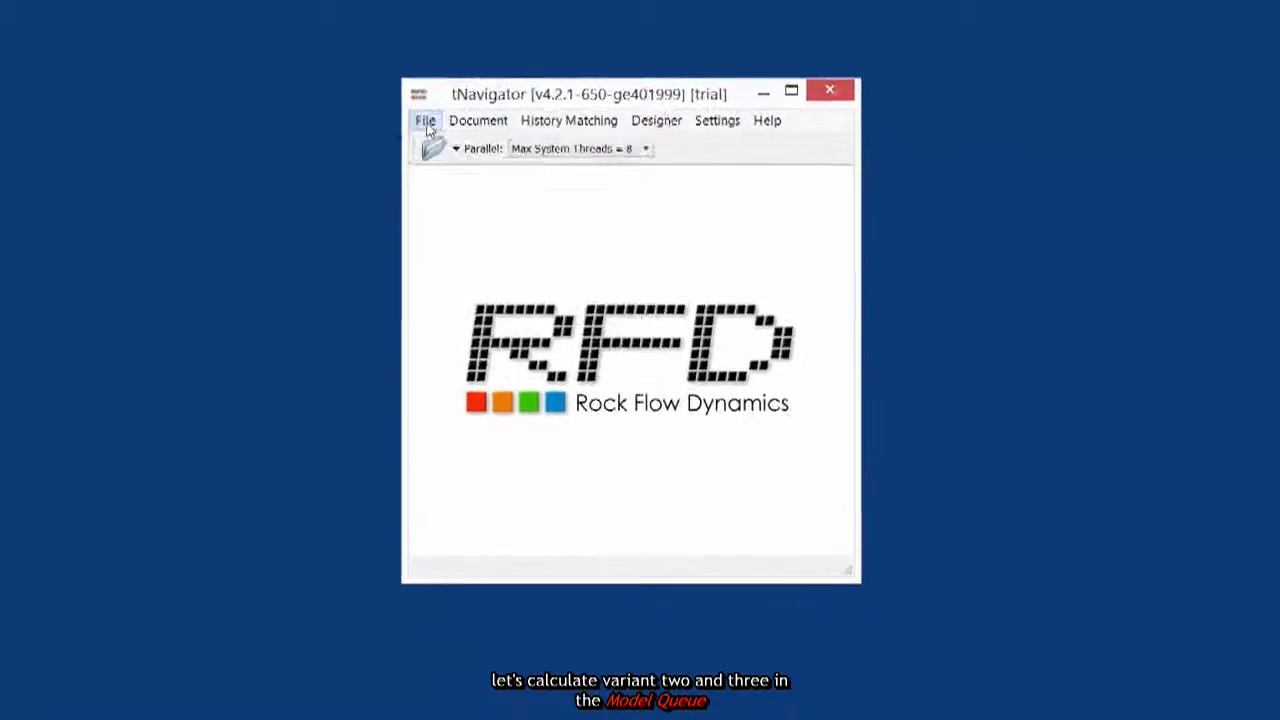
# Create a tNavigator model queue saved as Brugge_Test.tnb, accepting the default new job options.
pyautogui.click(486, 171)
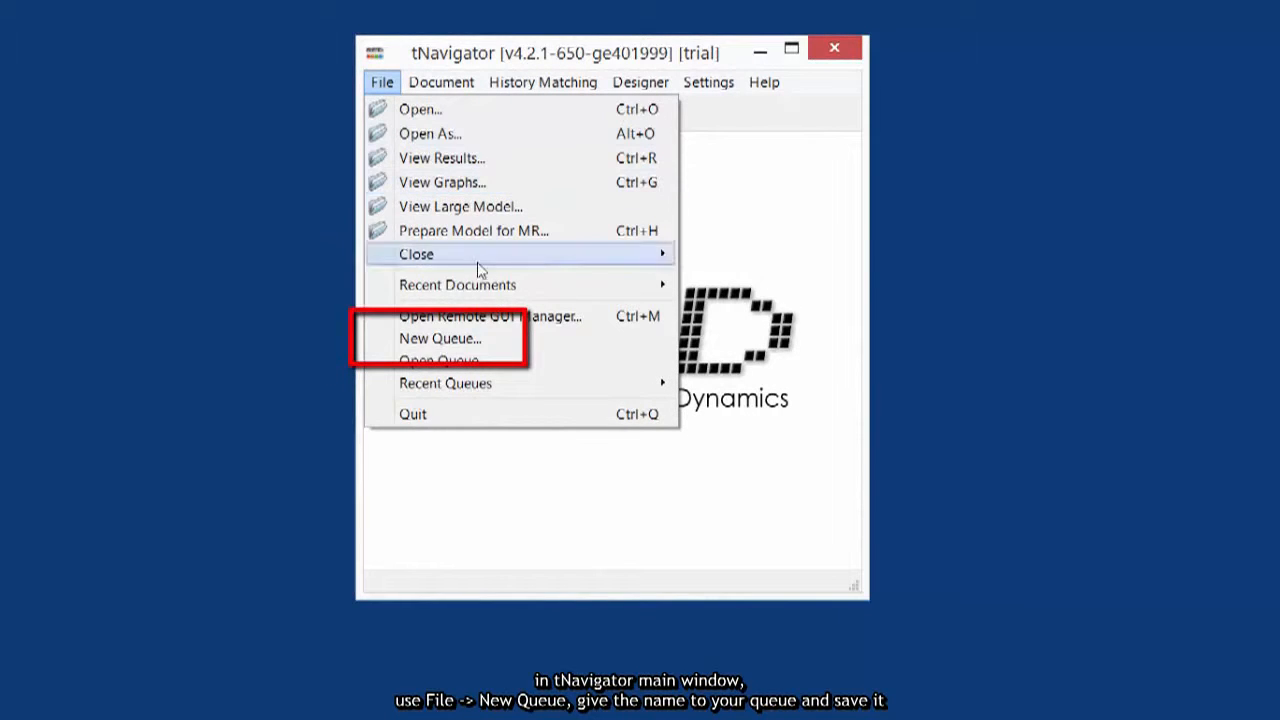
pyautogui.click(468, 337)
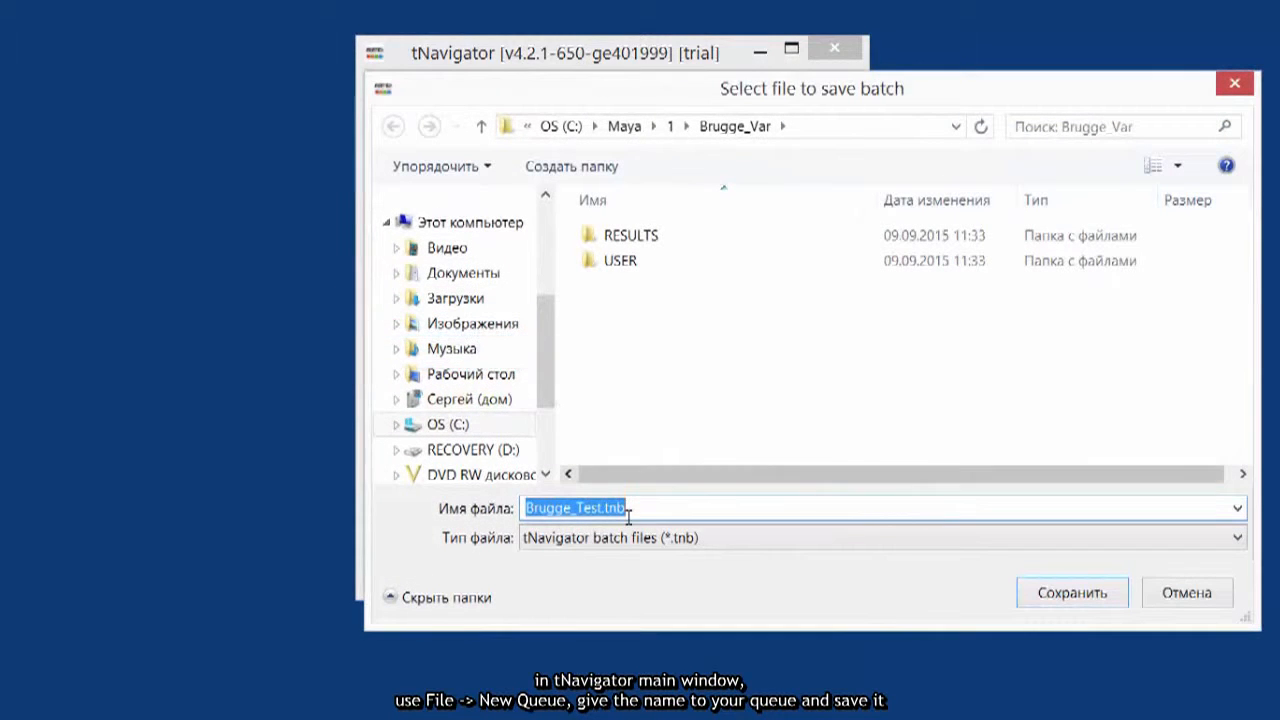
pyautogui.click(1070, 597)
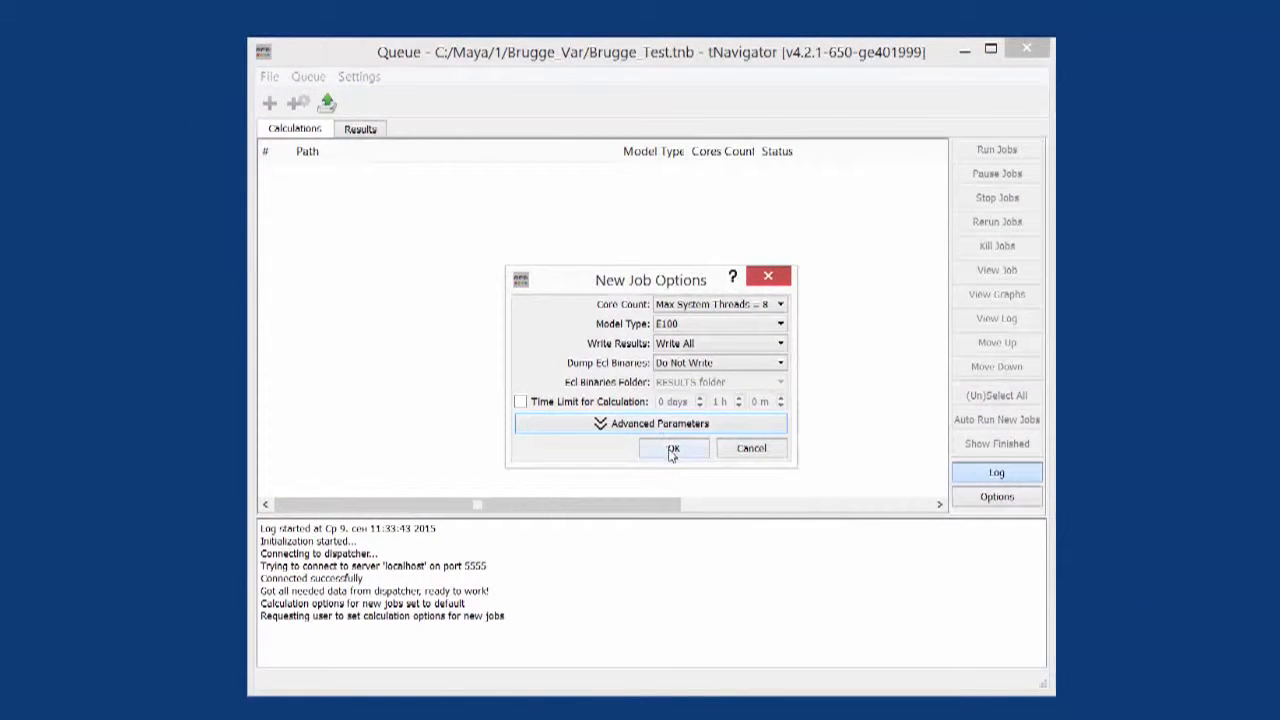
pyautogui.click(673, 449)
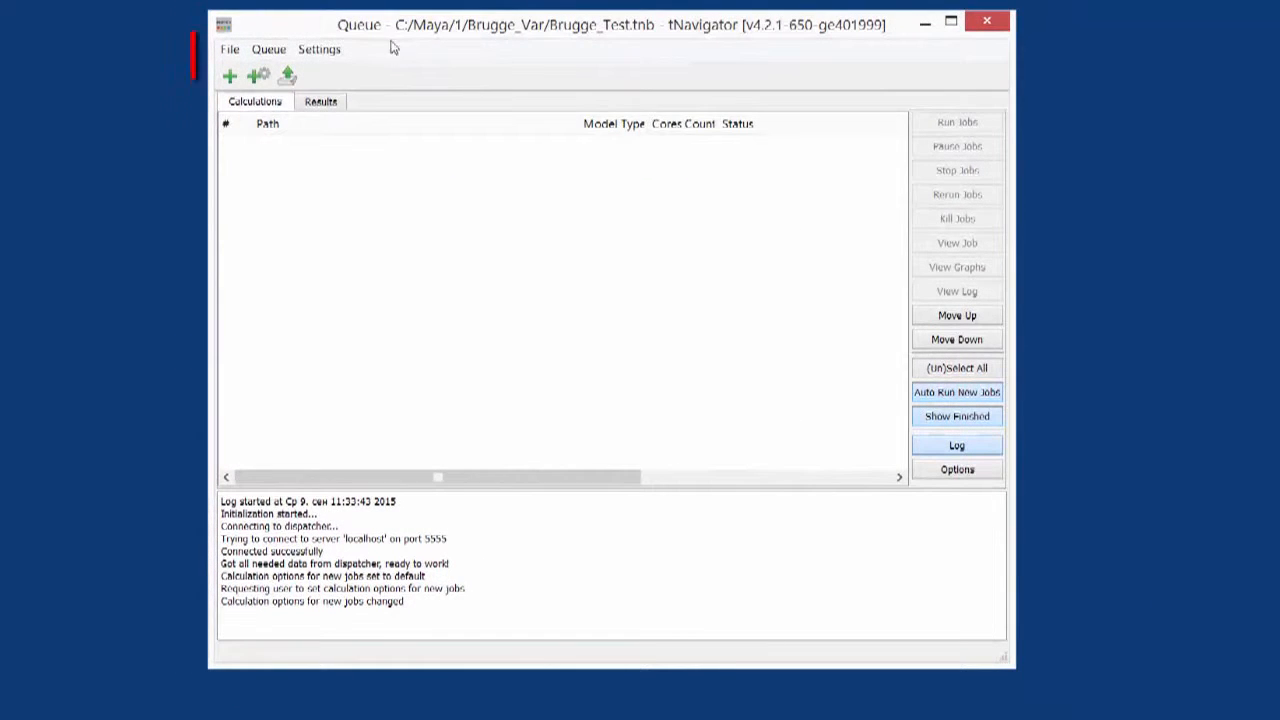
# Submit BRUGGE_var_2.DATA and BRUGGE_var_3.DATA to the queue for calculation and widen the queue window.
pyautogui.click(232, 82)
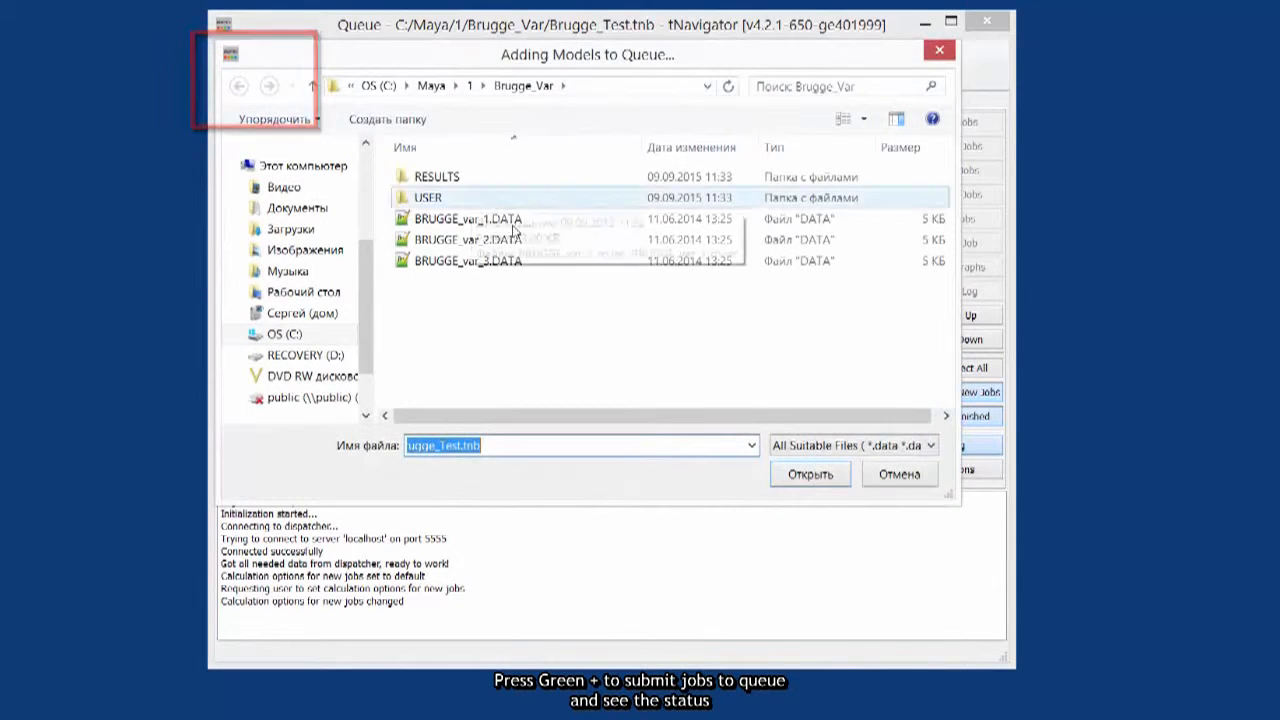
pyautogui.click(519, 243)
pyautogui.keyDown('shift'); pyautogui.click(508, 262); pyautogui.keyUp('shift')
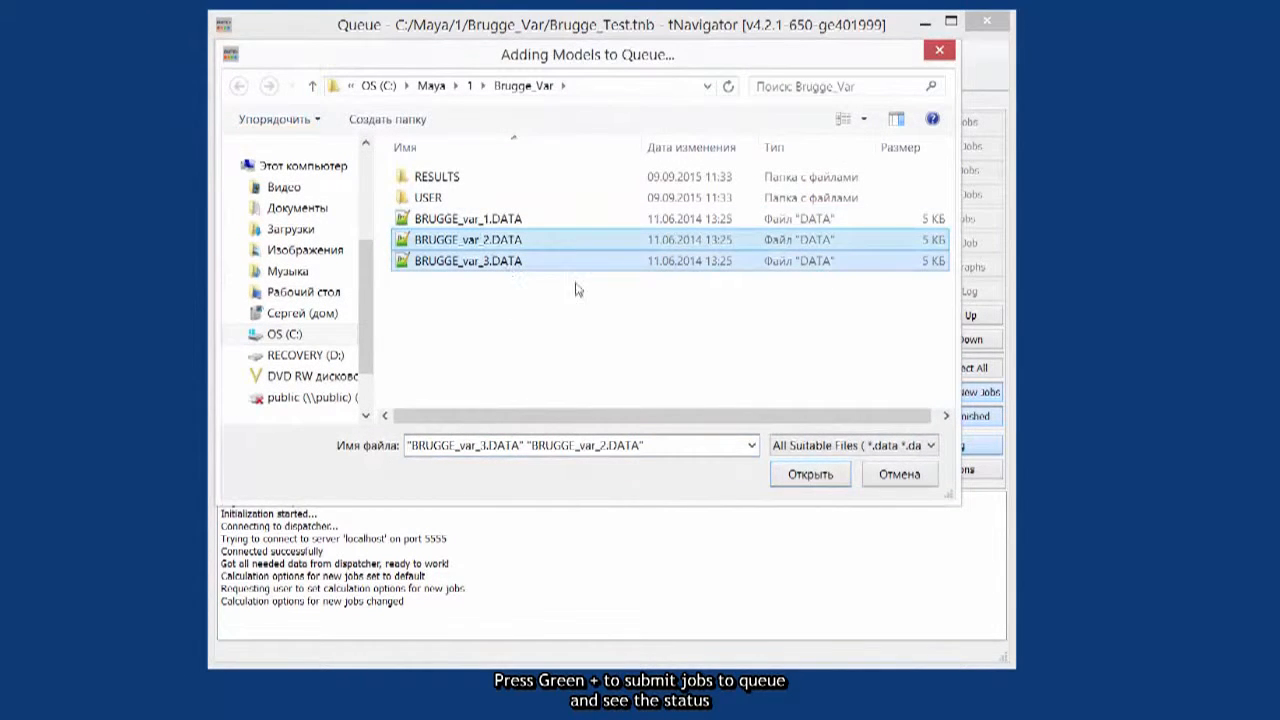
pyautogui.click(790, 476)
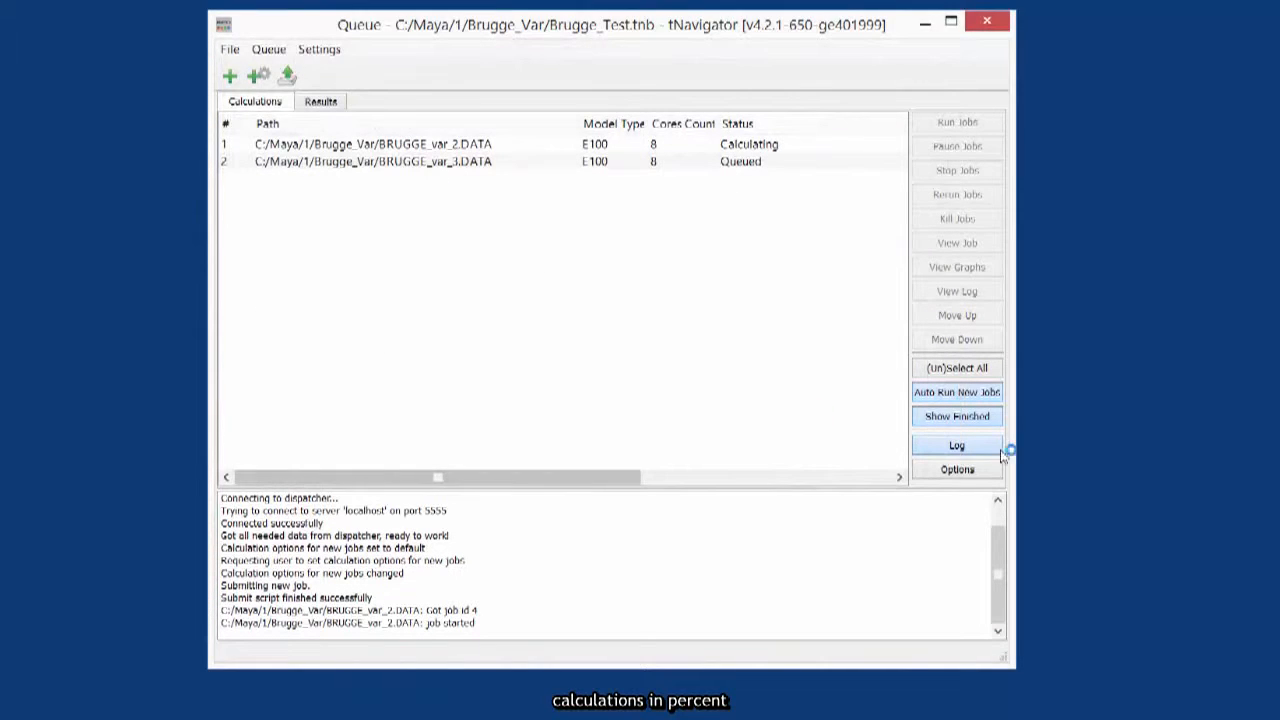
pyautogui.moveTo(1014, 445); pyautogui.dragTo(1231, 440)
pyautogui.moveTo(955, 22); pyautogui.dragTo(840, 42)
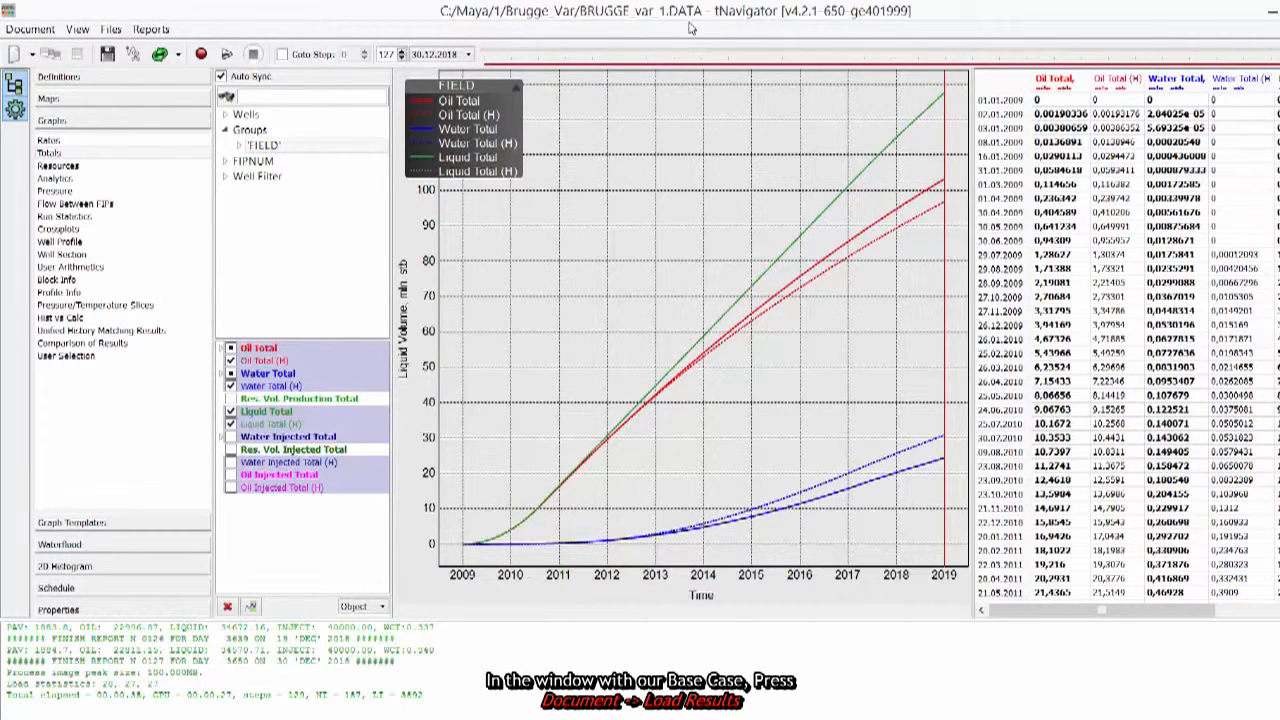
# Load the tNavigator graph results of BRUGGE_var_2.DATA and BRUGGE_var_3.DATA into the base case model.
pyautogui.click(30, 29)
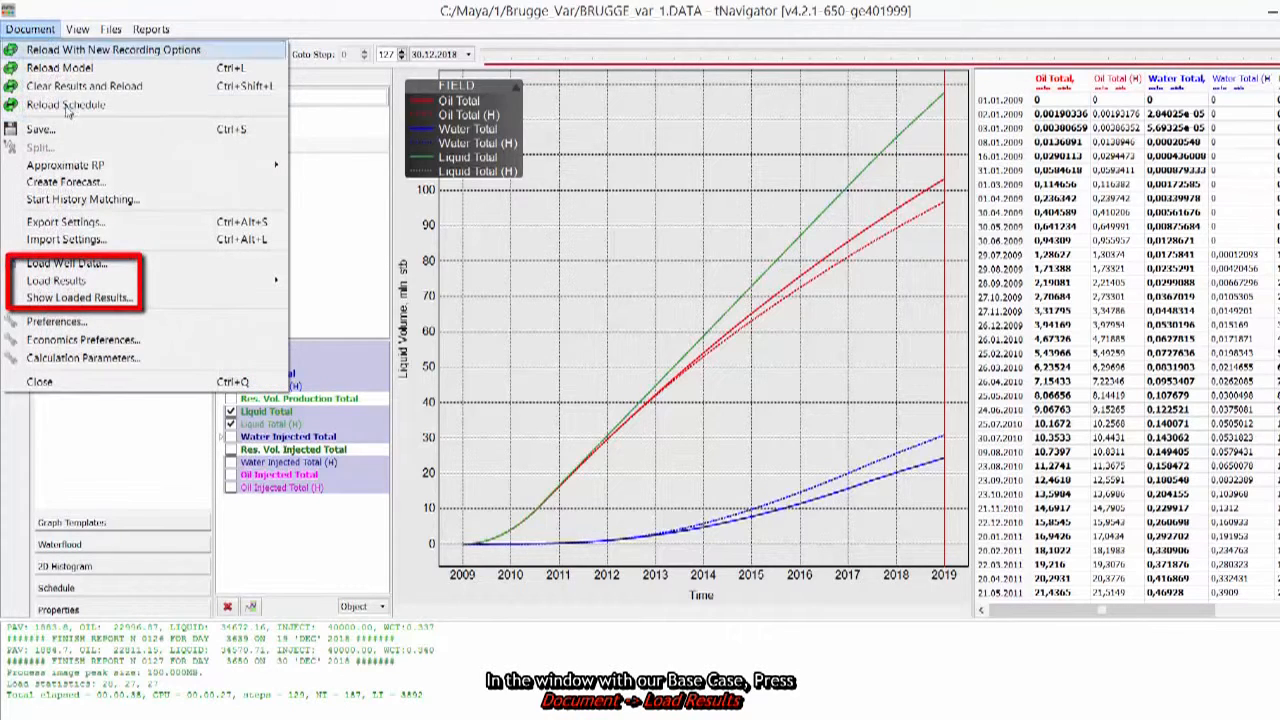
pyautogui.moveTo(92, 283)
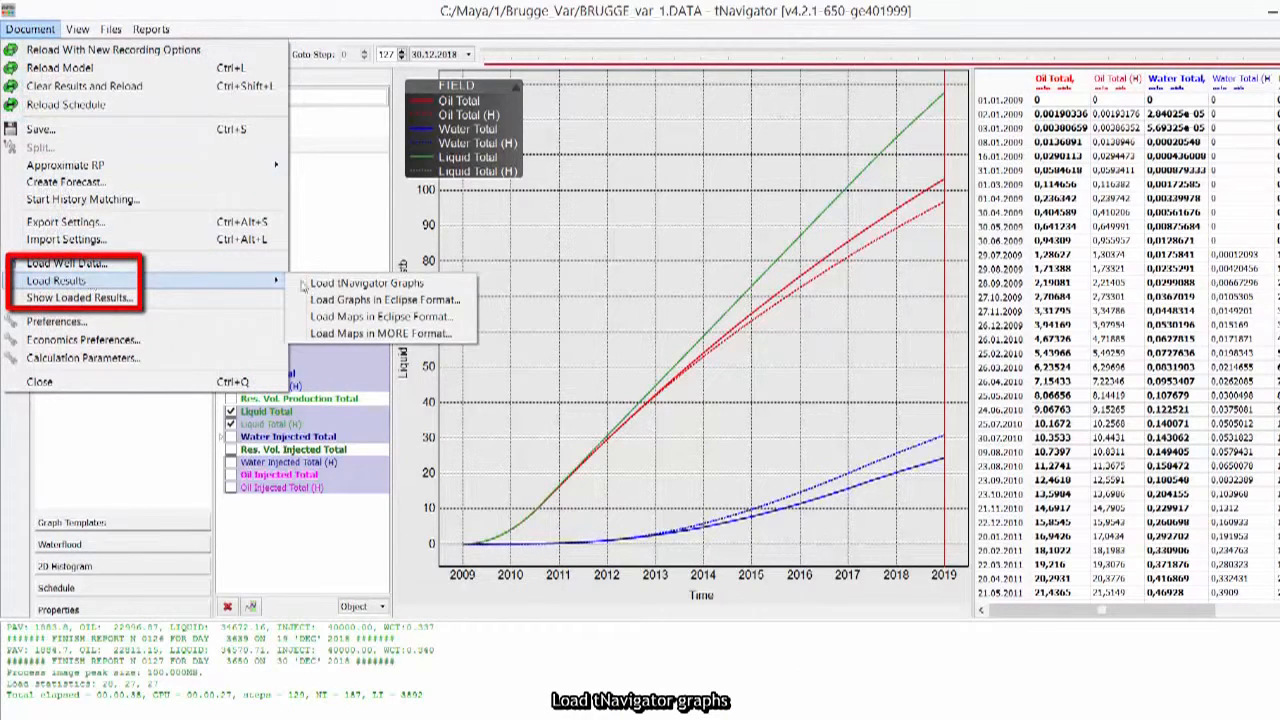
pyautogui.click(315, 284)
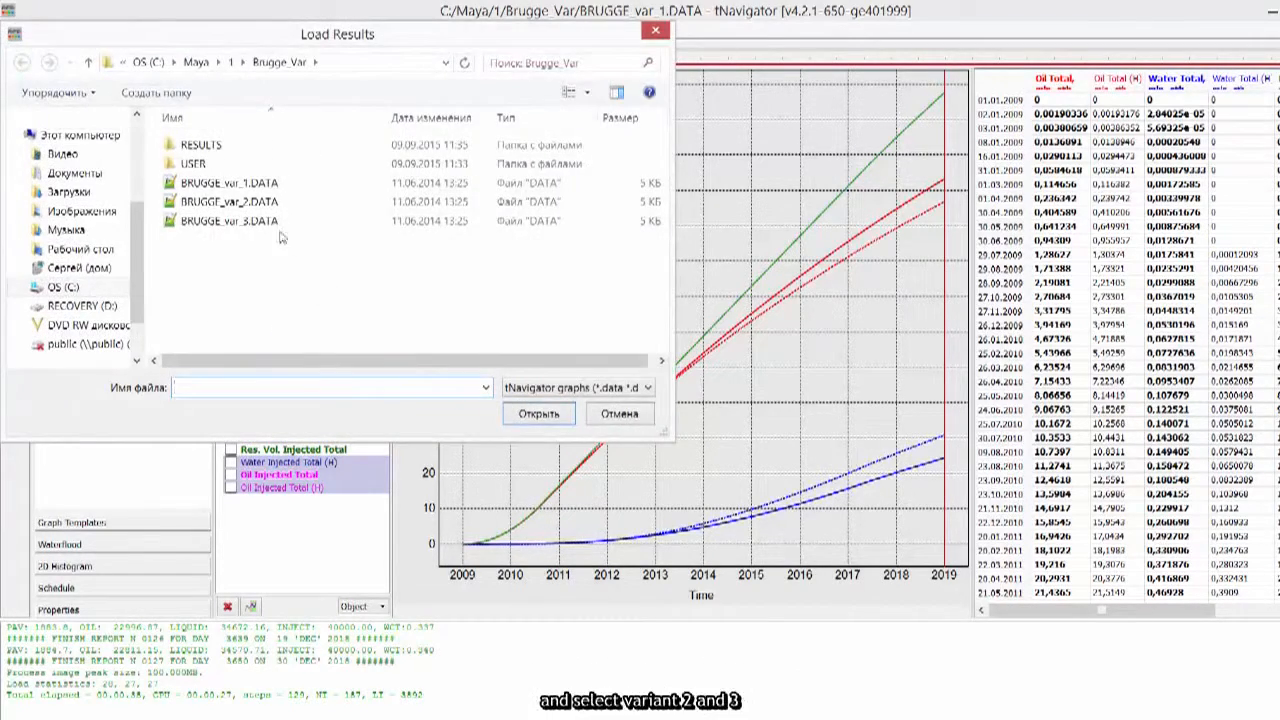
pyautogui.click(276, 202)
pyautogui.keyDown('ctrl'); pyautogui.click(276, 220); pyautogui.keyUp('ctrl')
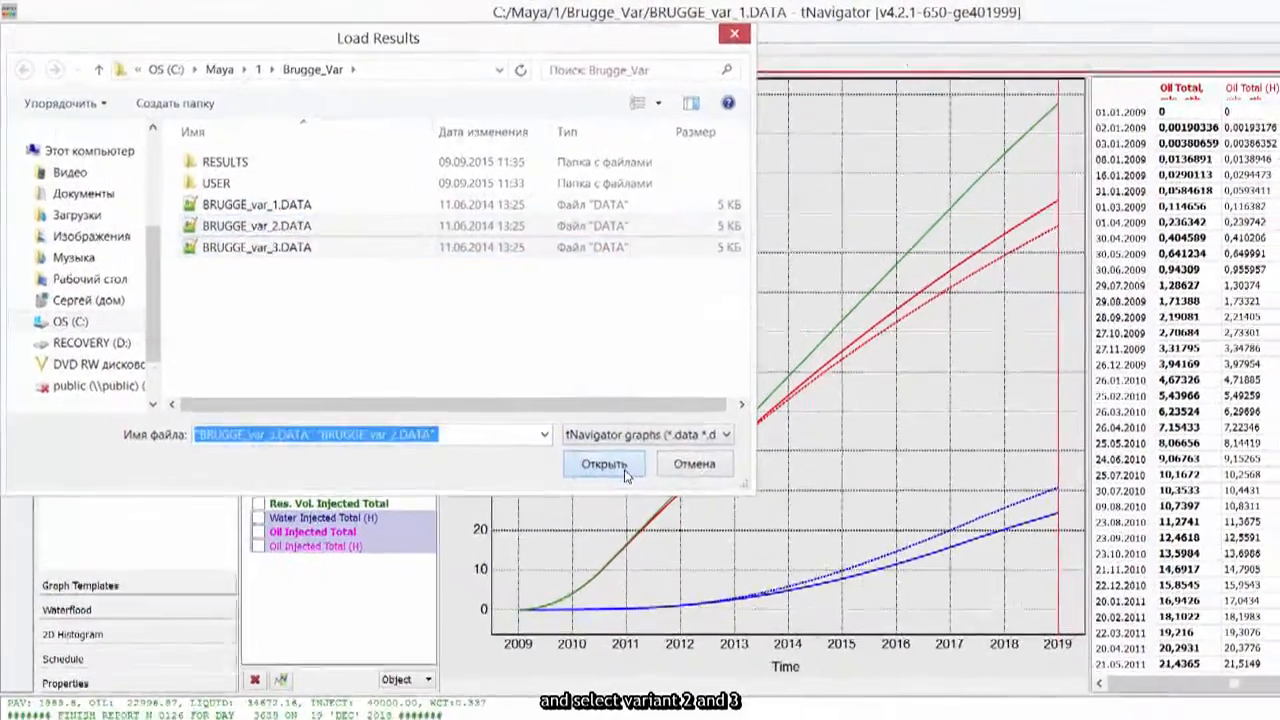
pyautogui.click(625, 470)
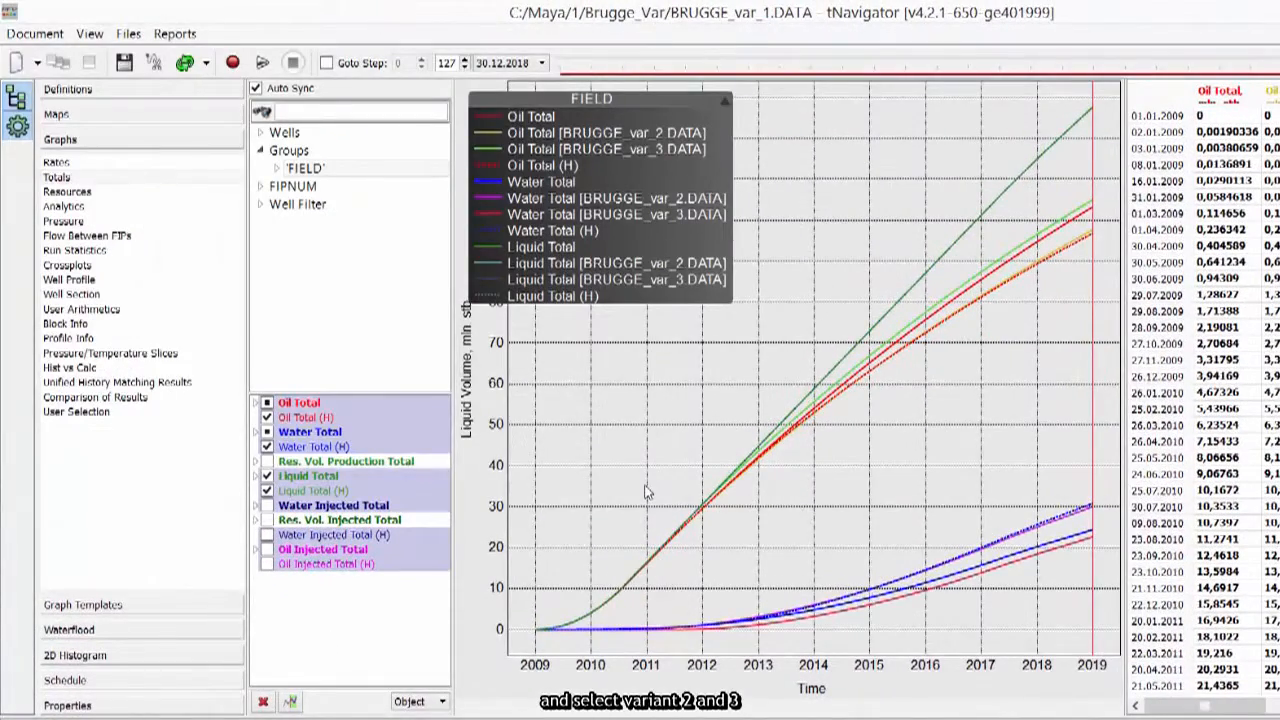
# Expand the Oil Total and Water Total curve groups and hide Liquid Total and Liquid Total (H) on the FIELD graph.
pyautogui.click(258, 402)
pyautogui.click(265, 520)
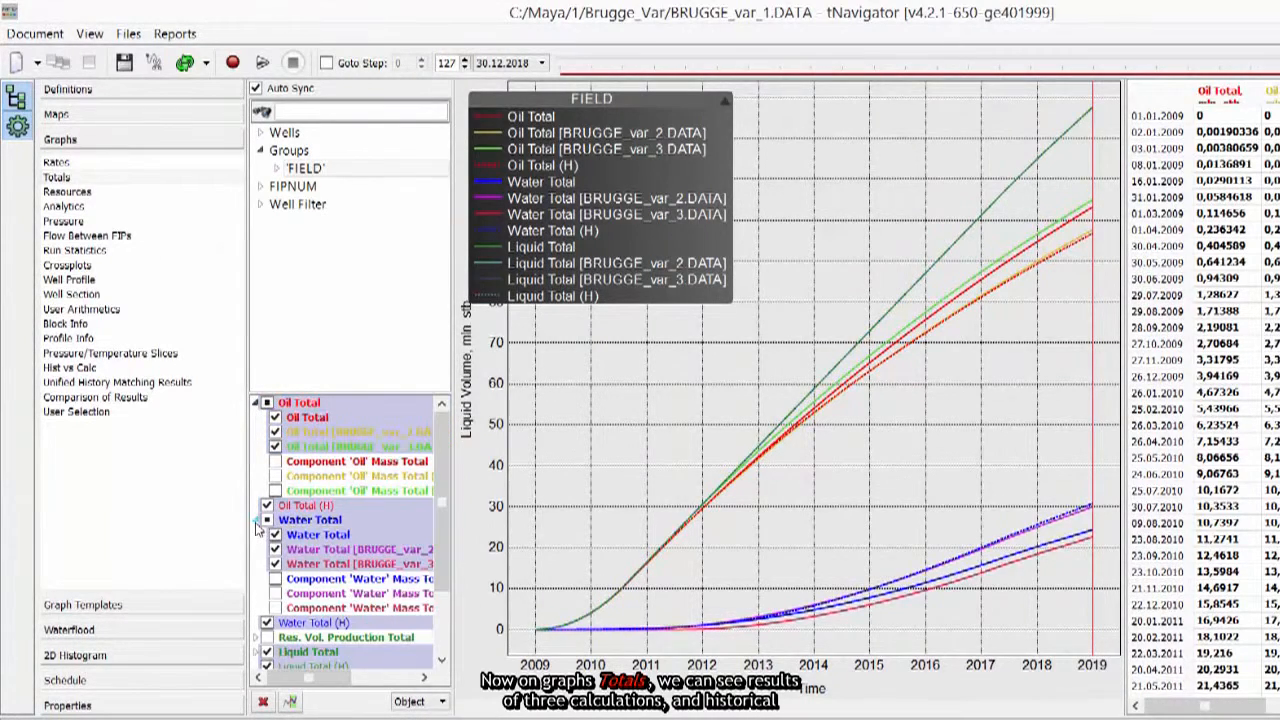
pyautogui.scroll(1, 975, 400)
pyautogui.scroll(1, 973, 394)
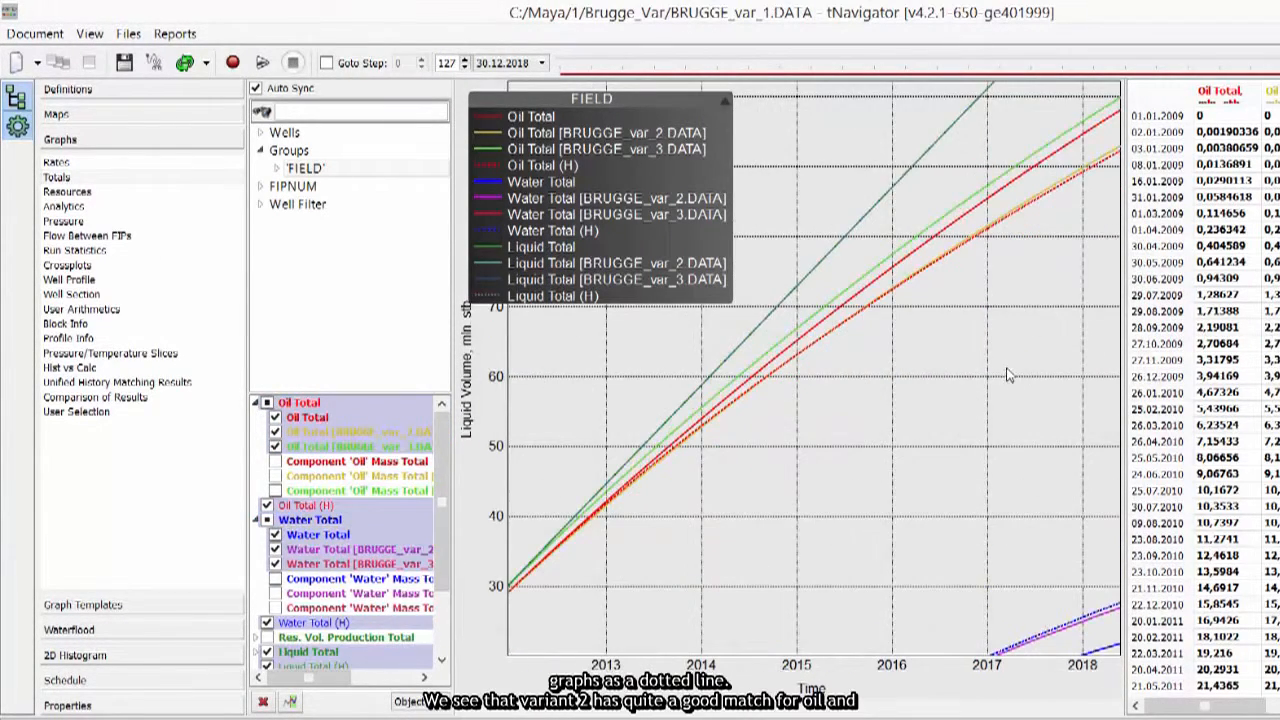
pyautogui.scroll(1, 1003, 367)
pyautogui.moveTo(985, 370); pyautogui.dragTo(829, 545)
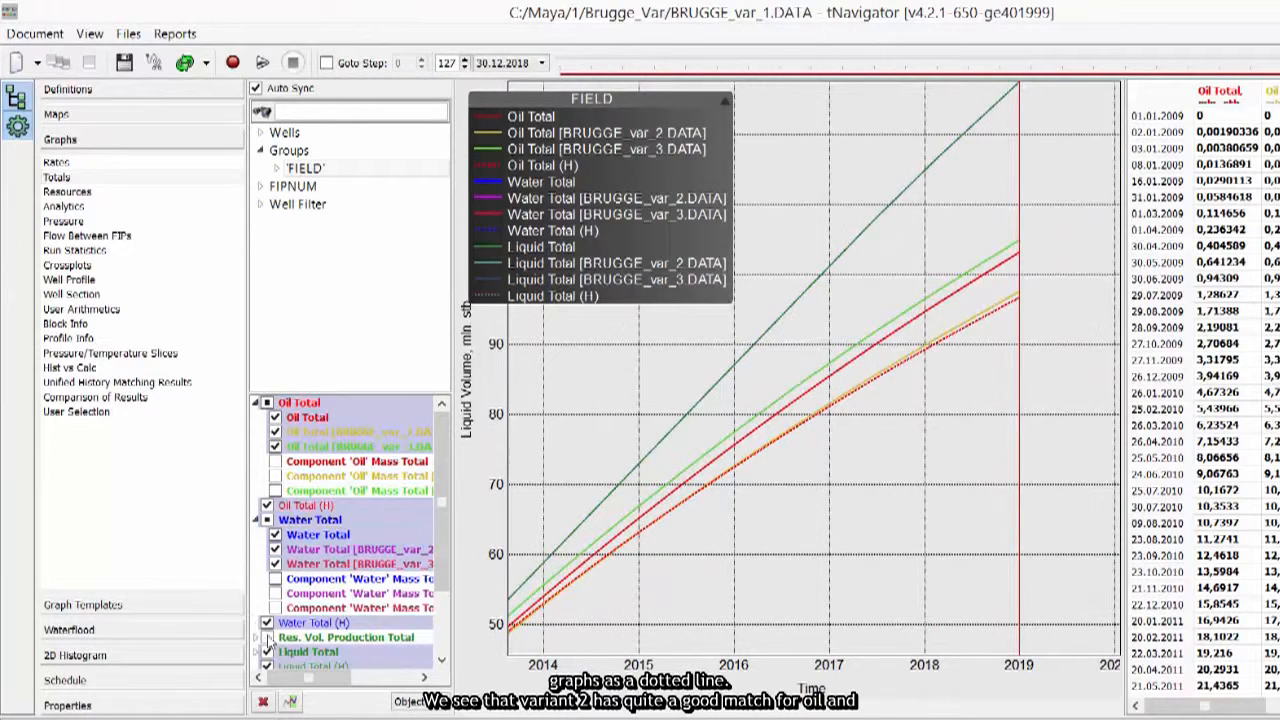
pyautogui.click(267, 651)
pyautogui.click(268, 667)
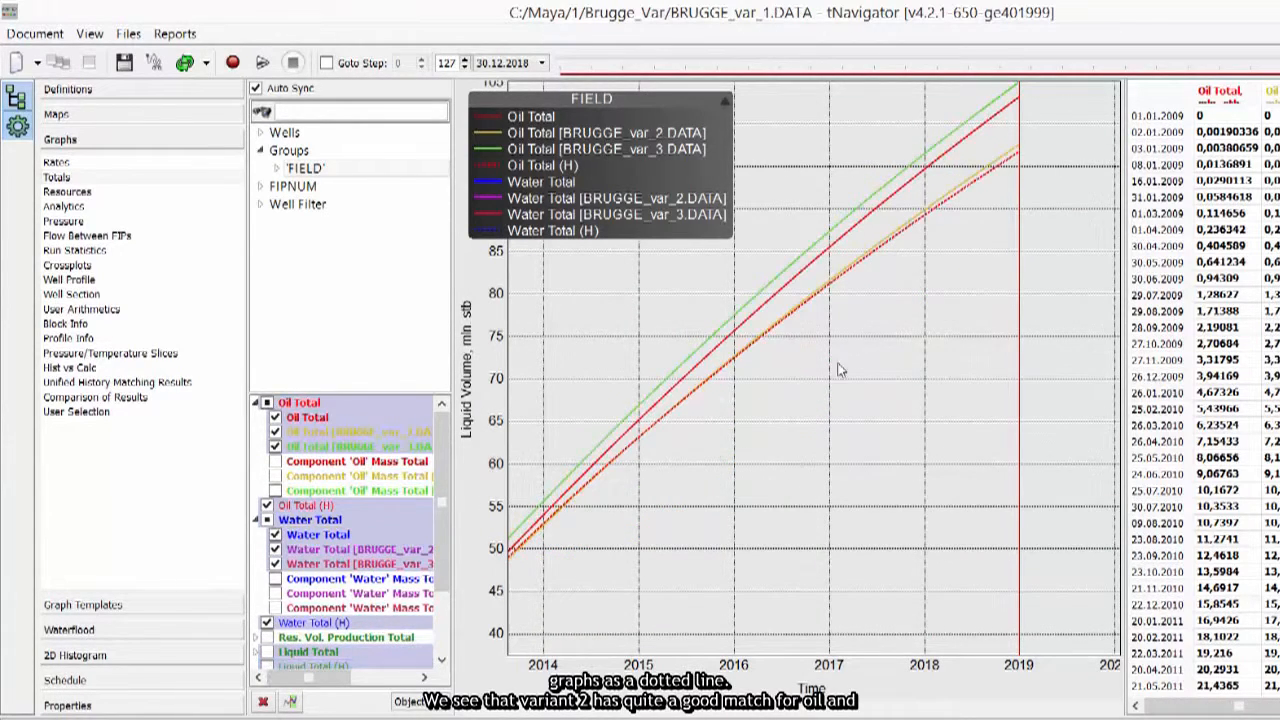
# Compare the FIELD oil and water total curves of all three variants with the historical curves from 2014 to 2019.
pyautogui.moveTo(1004, 294); pyautogui.dragTo(1018, 358)
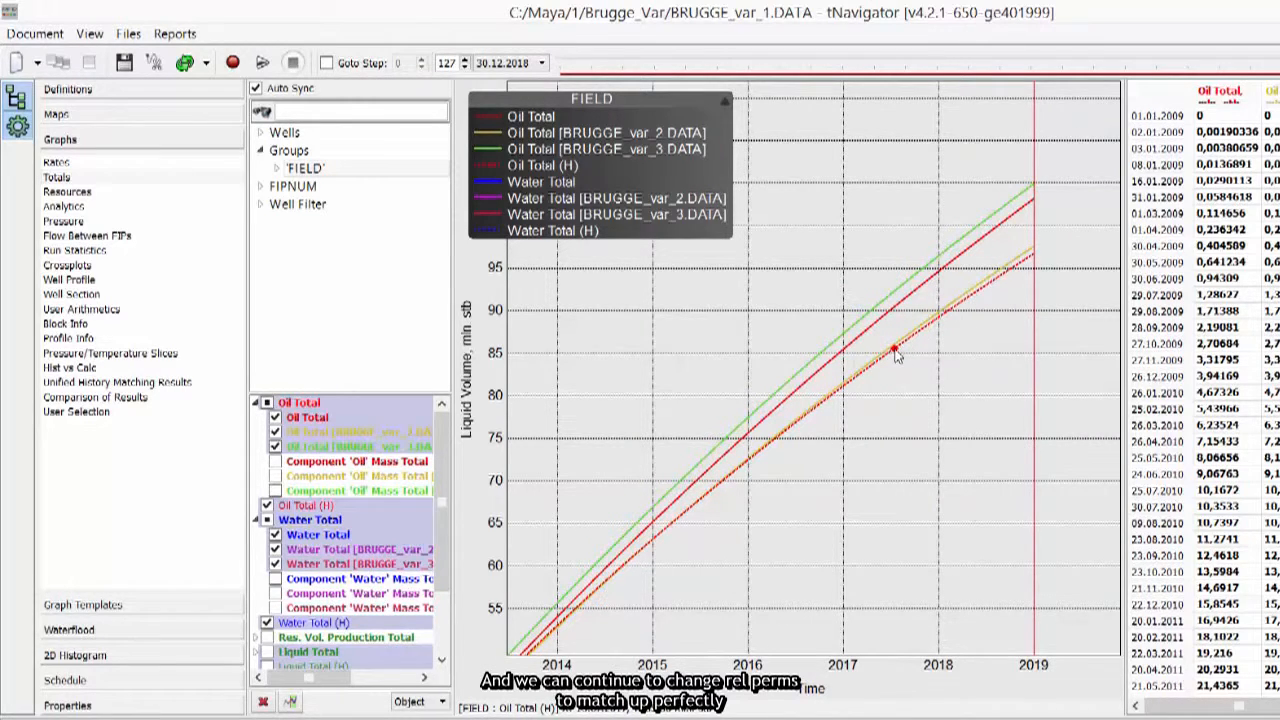
pyautogui.moveTo(890, 349)
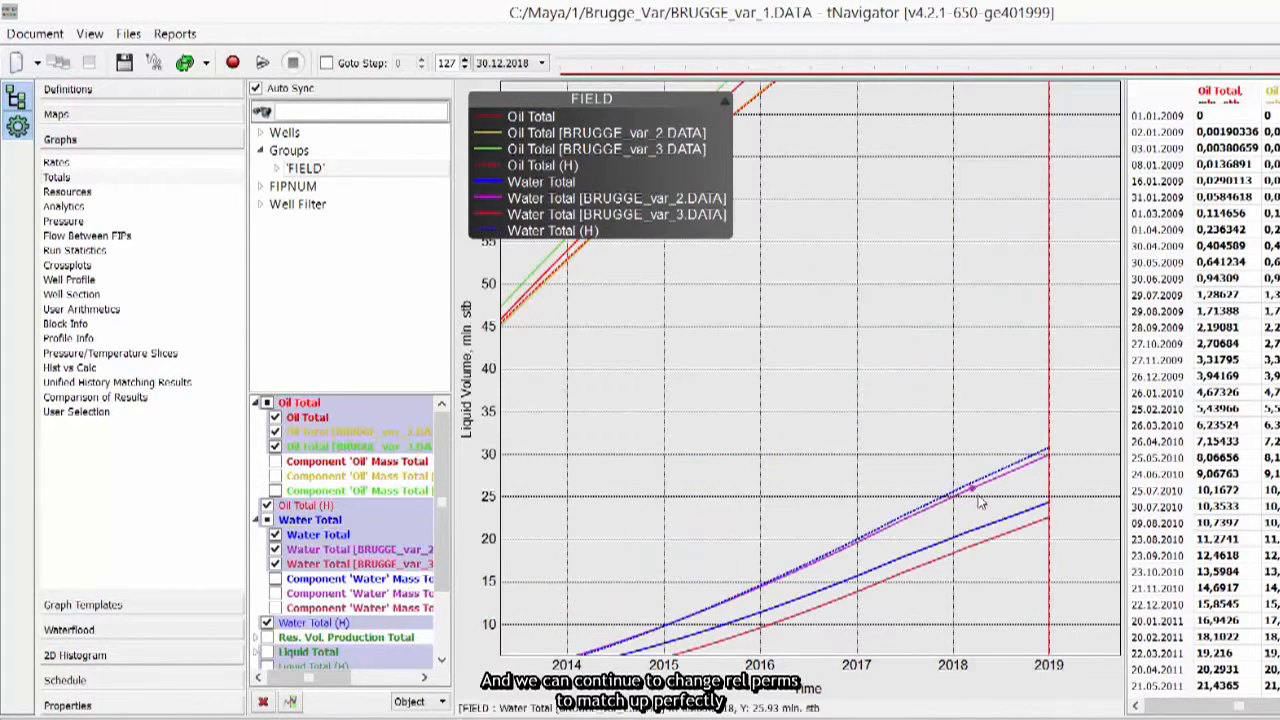
pyautogui.moveTo(910, 530)
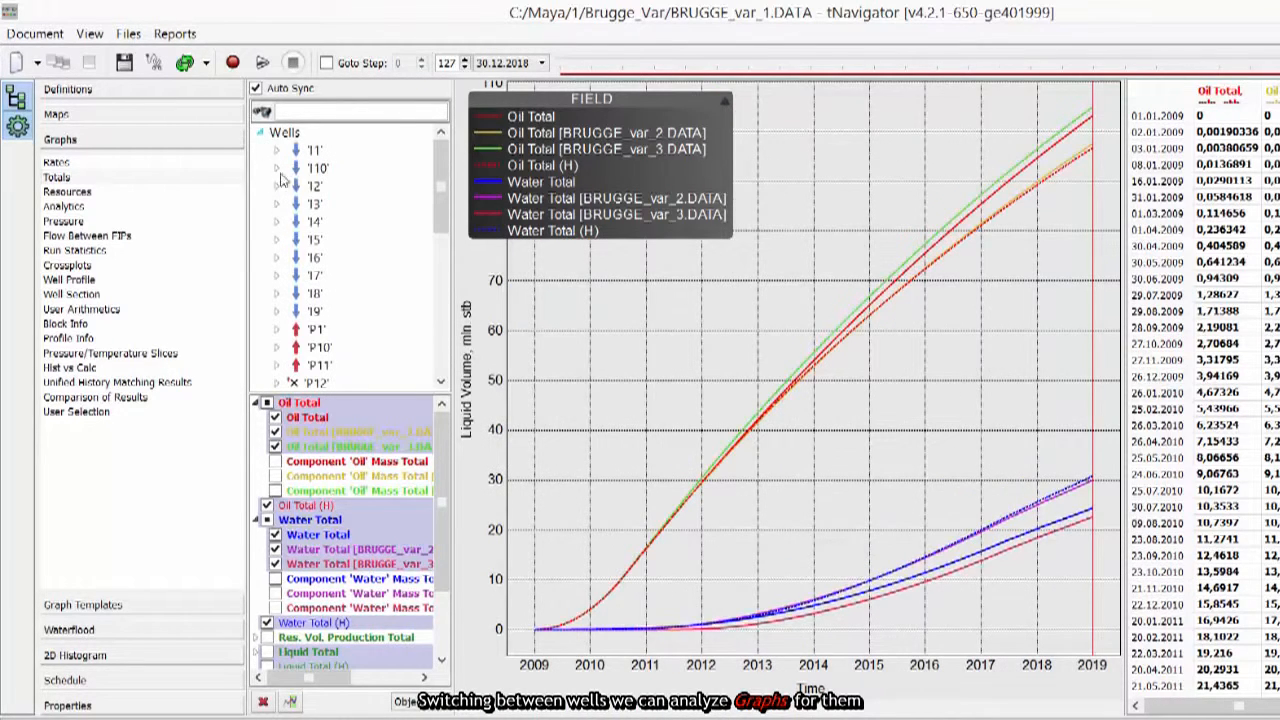
# Examine the oil and water totals graphs of wells P1, P10, P11 and P13, and return to the FIELD group.
pyautogui.click(318, 329)
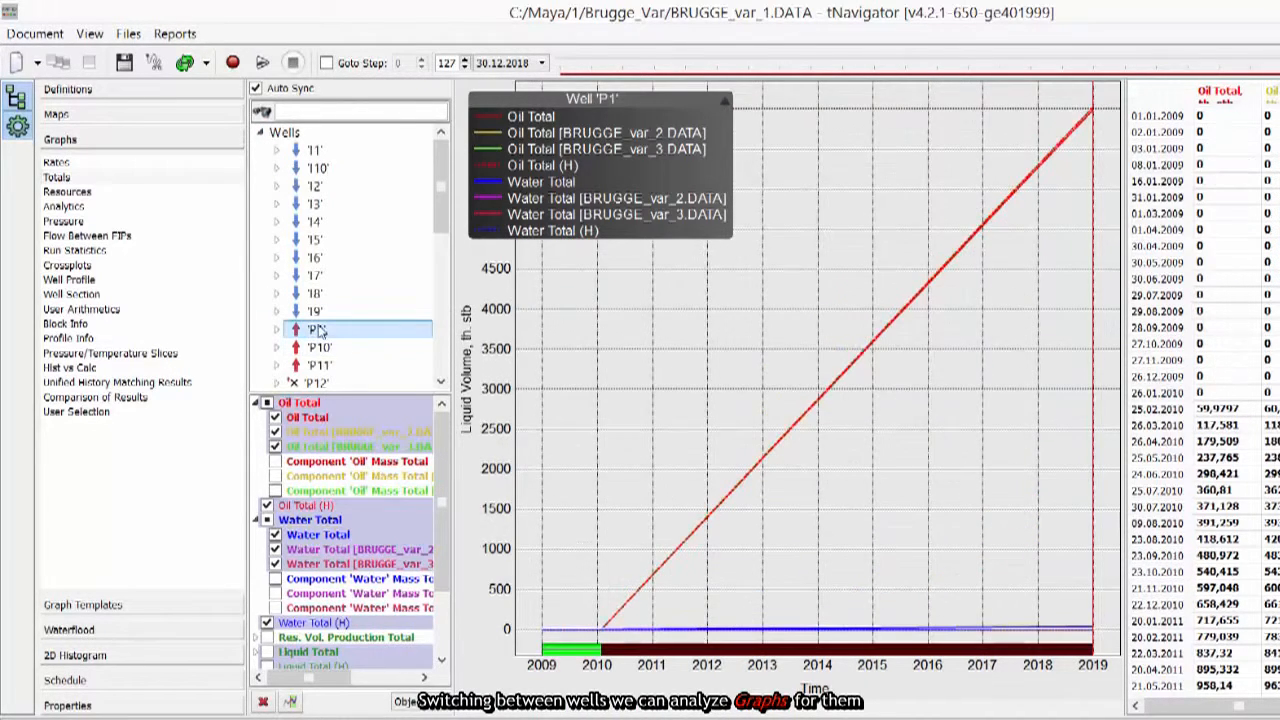
pyautogui.click(320, 347)
pyautogui.scroll(-1, 342, 357)
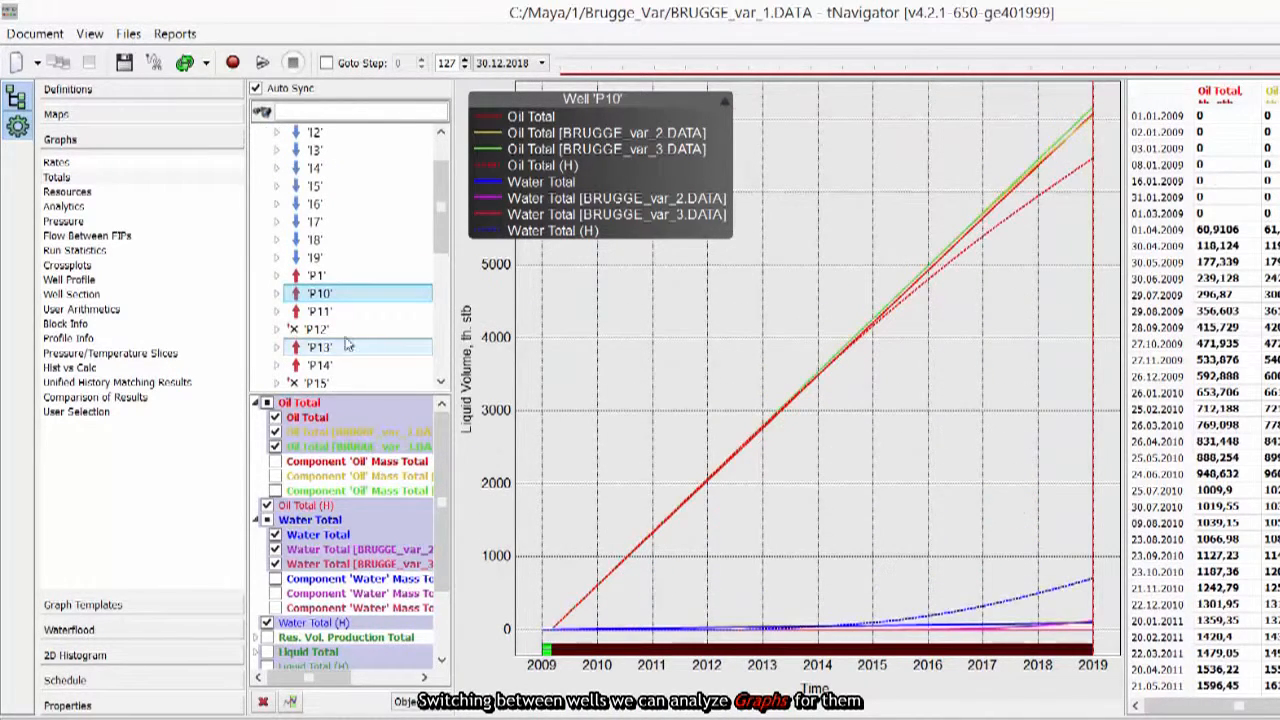
pyautogui.scroll(-1, 347, 344)
pyautogui.click(350, 258)
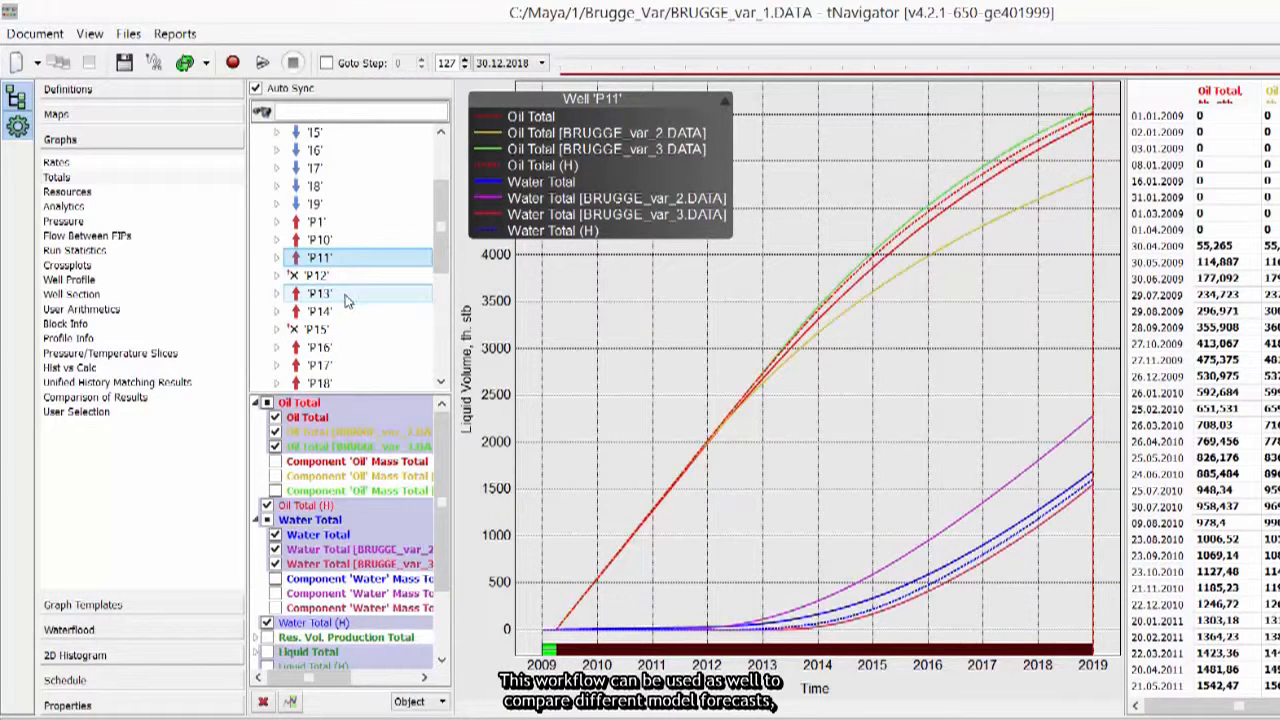
pyautogui.click(346, 311)
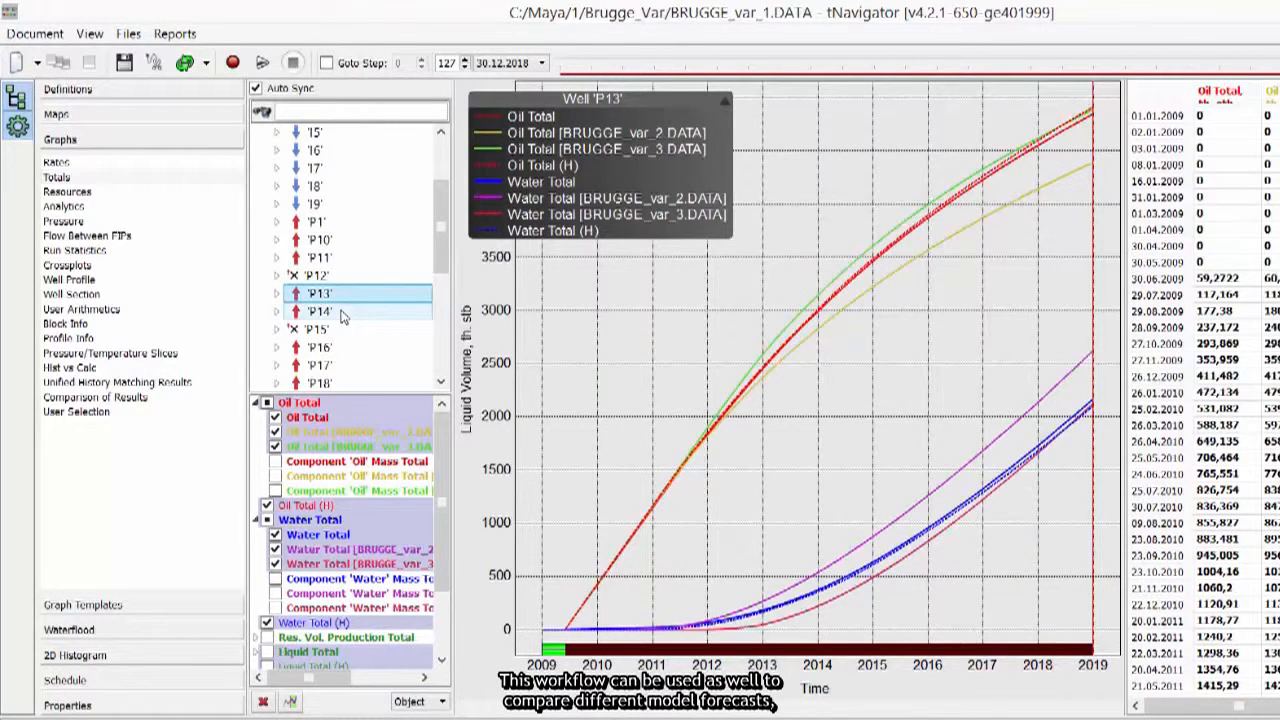
pyautogui.scroll(-5, 342, 330)
pyautogui.click(360, 330)
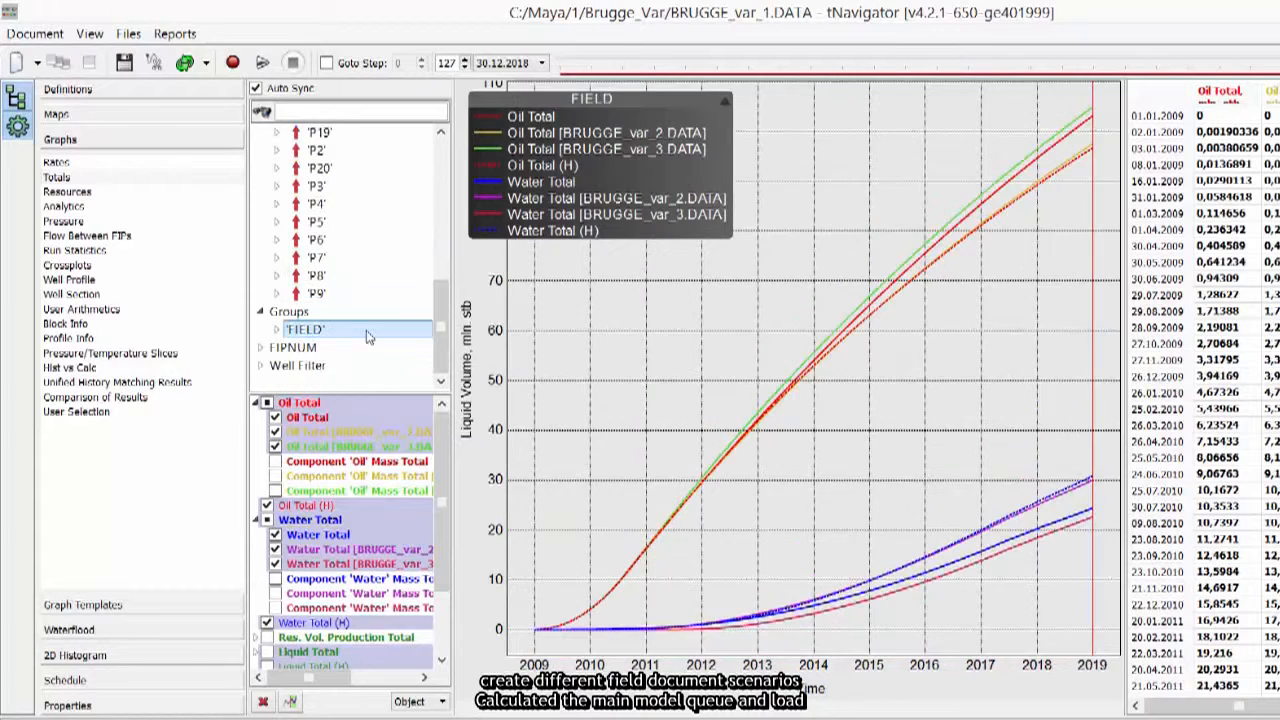